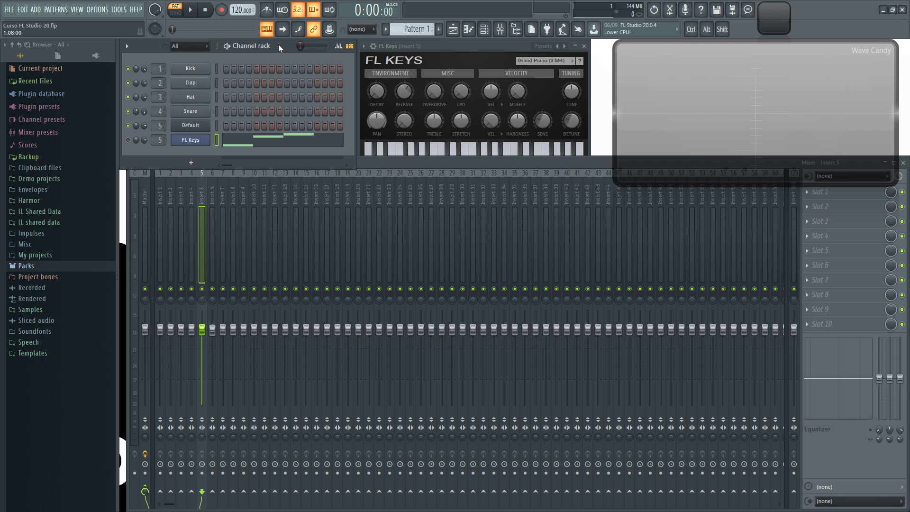
key(space)
key(space)
key(space)
key(space)
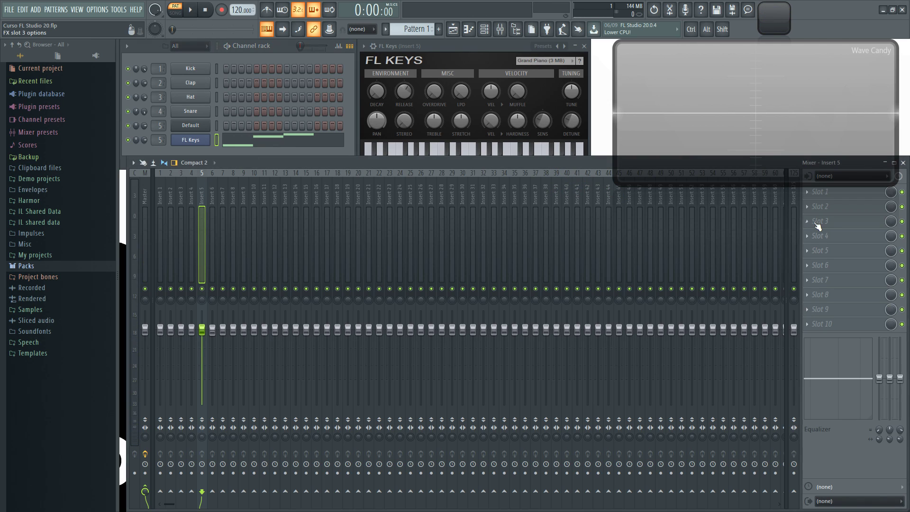
Load Fruity Fast Dist into slot 3 and Fruity Blood Overdrive into slot 5 of mixer Insert 5.
click(810, 222)
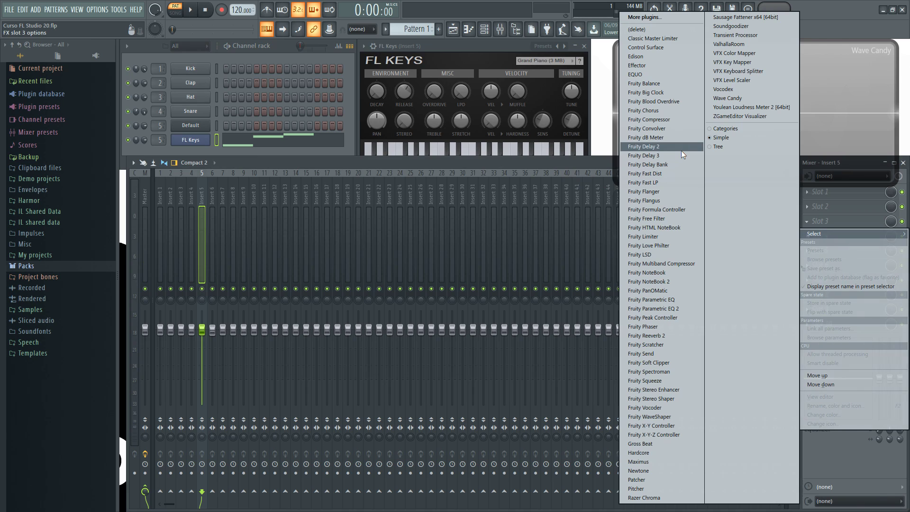
click(654, 173)
click(809, 251)
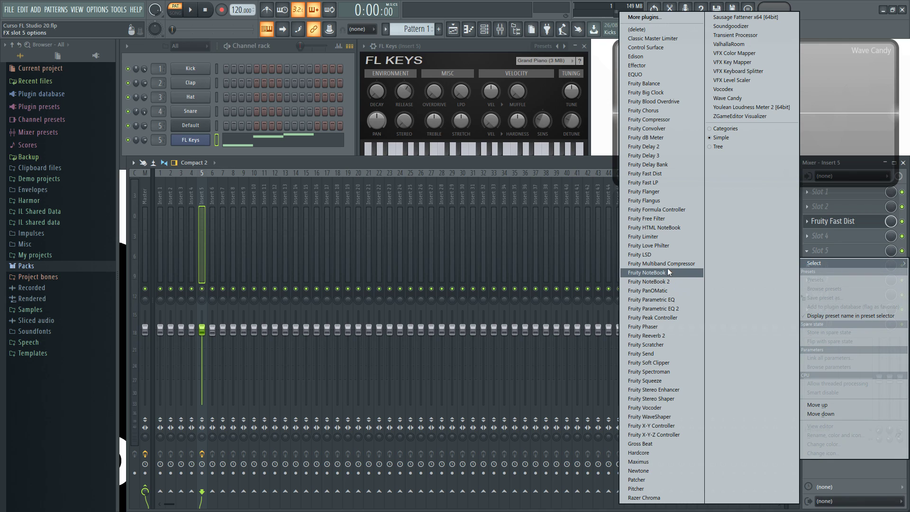
click(666, 102)
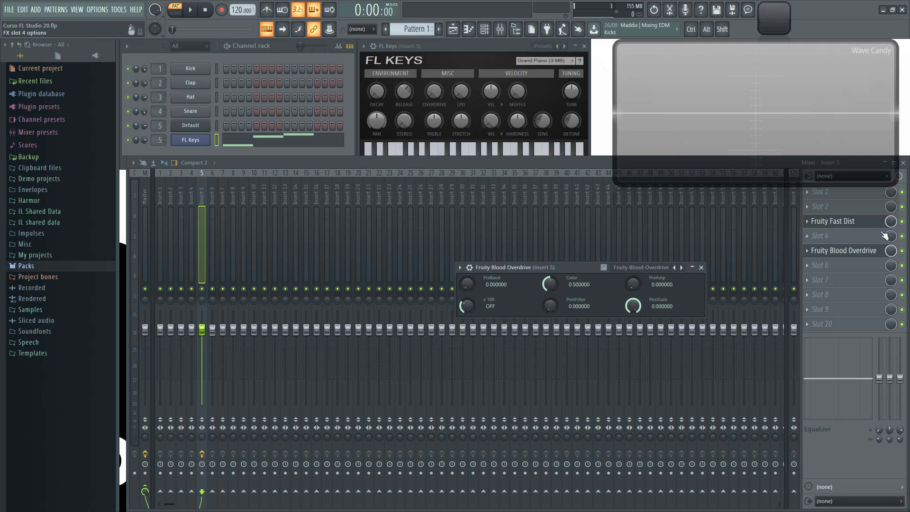
click(848, 223)
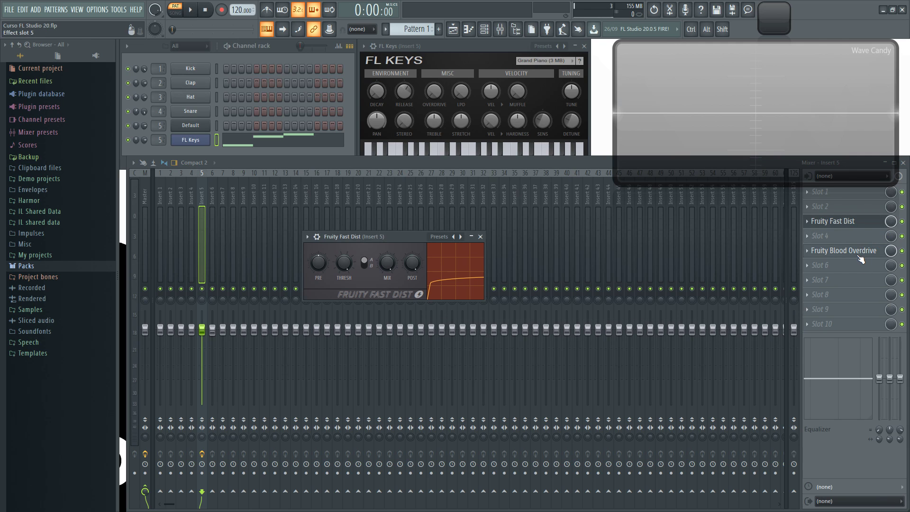
click(846, 250)
Remove Fruity Fast Dist and Fruity Blood Overdrive from effect slots 3 and 5 of Insert 5.
click(807, 220)
mouse_move(832, 232)
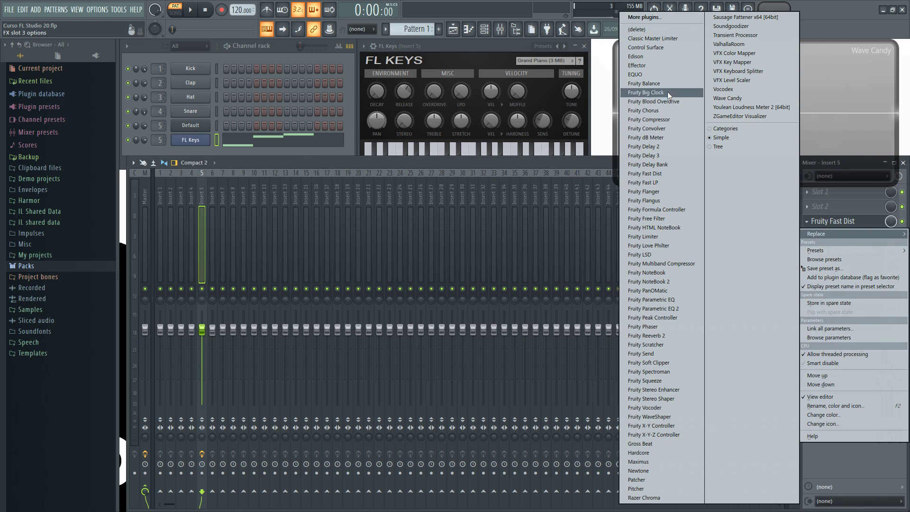
click(672, 102)
click(807, 250)
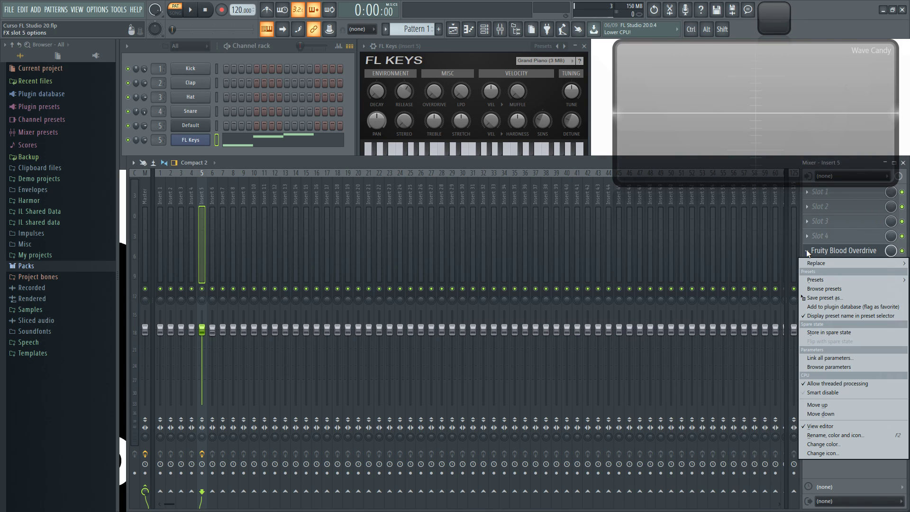
mouse_move(823, 263)
click(655, 27)
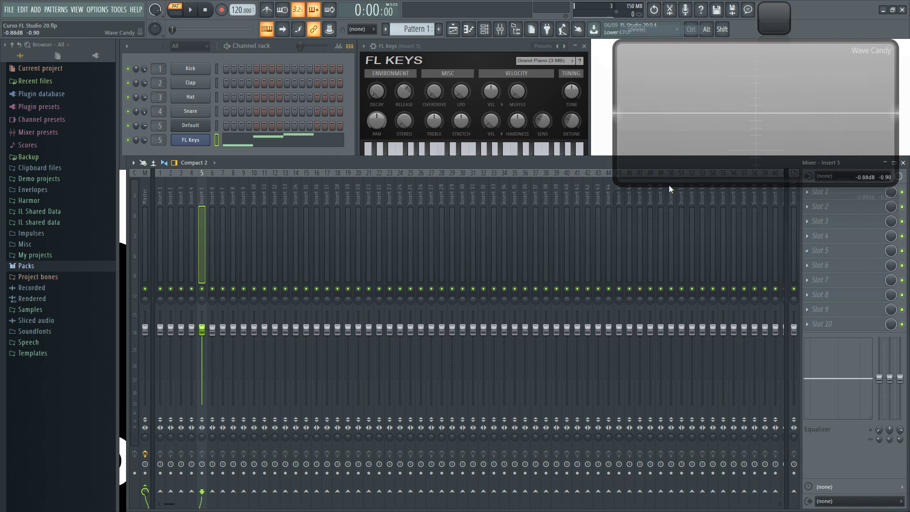
Load Fruity WaveShaper into slot 4 of Insert 5 and enlarge its window.
click(811, 241)
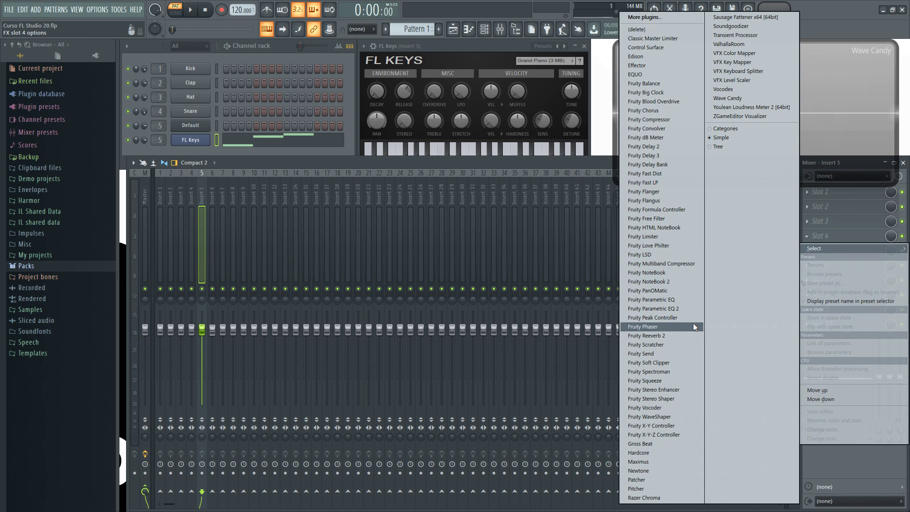
click(652, 417)
drag(272, 175, 438, 178)
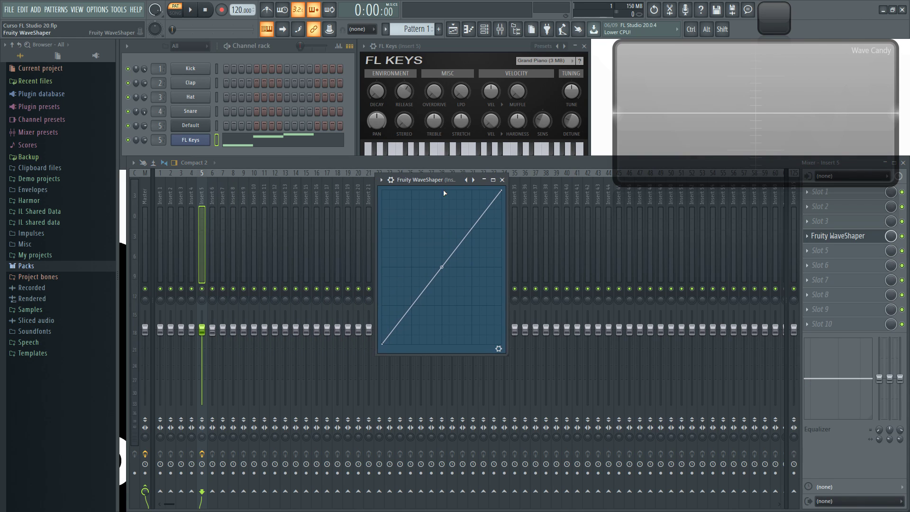
drag(505, 351, 713, 459)
drag(517, 177, 465, 111)
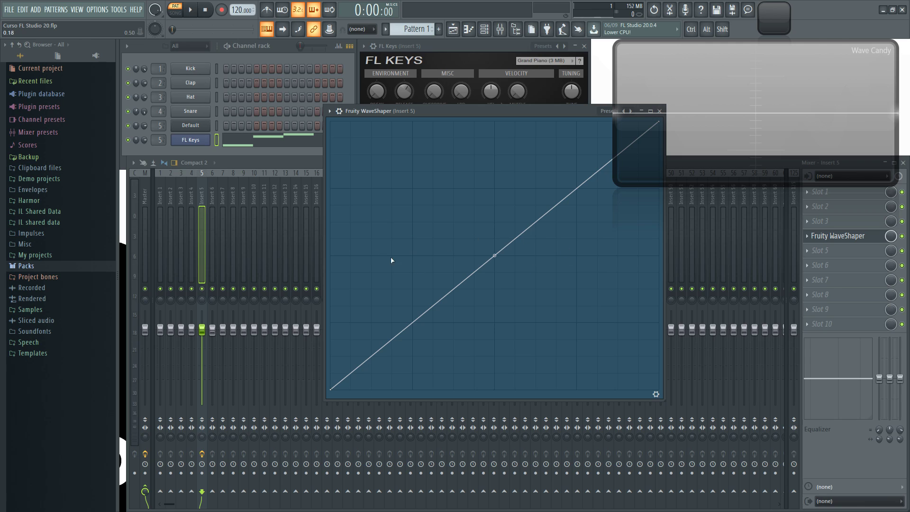
Show the WaveShaper's control section below the graph and make the plugin window taller.
click(656, 395)
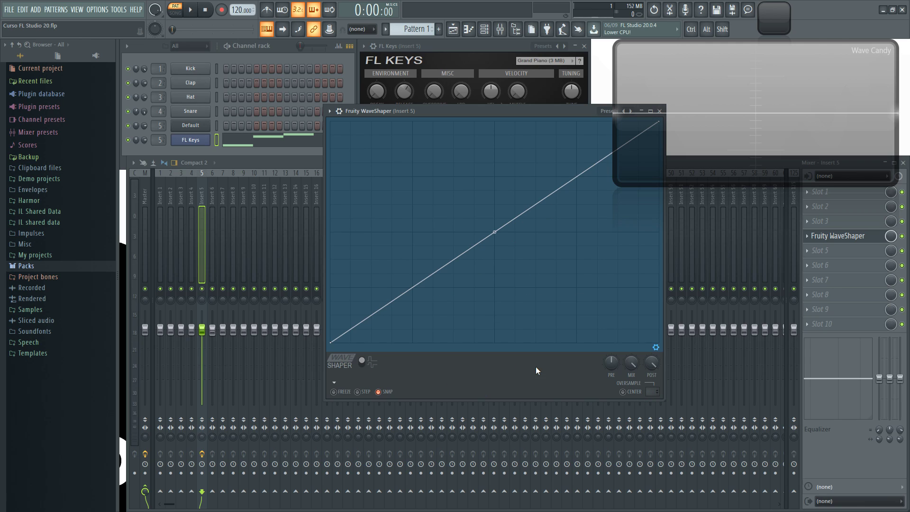
drag(470, 111, 441, 95)
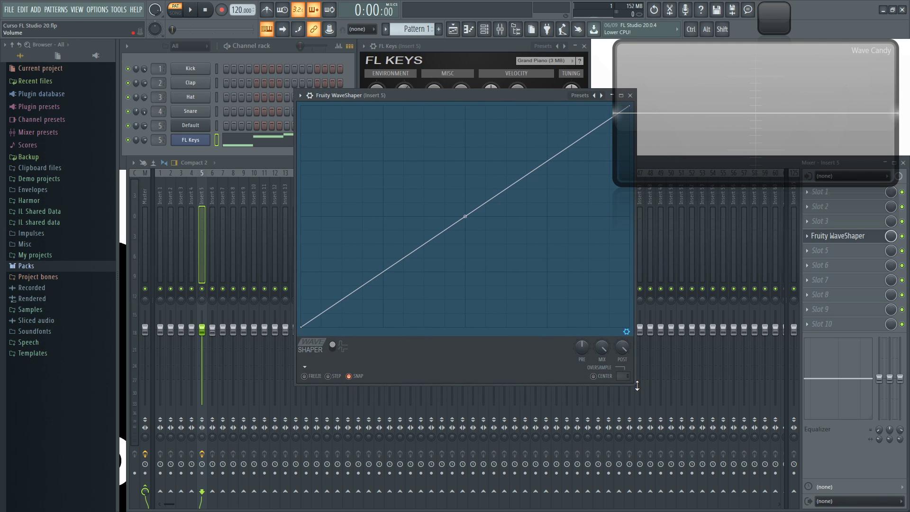
drag(635, 386, 650, 466)
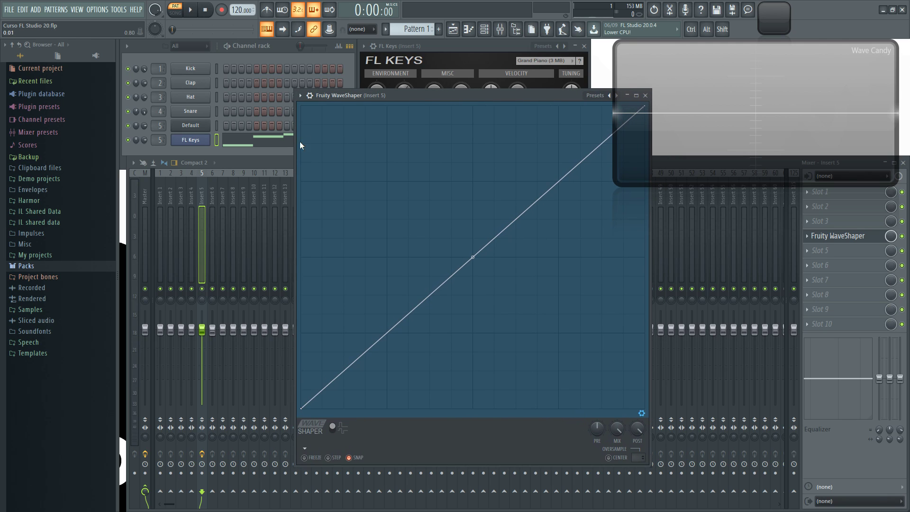
Select the Default channel in the channel rack and play a test note through the WaveShaper.
click(285, 43)
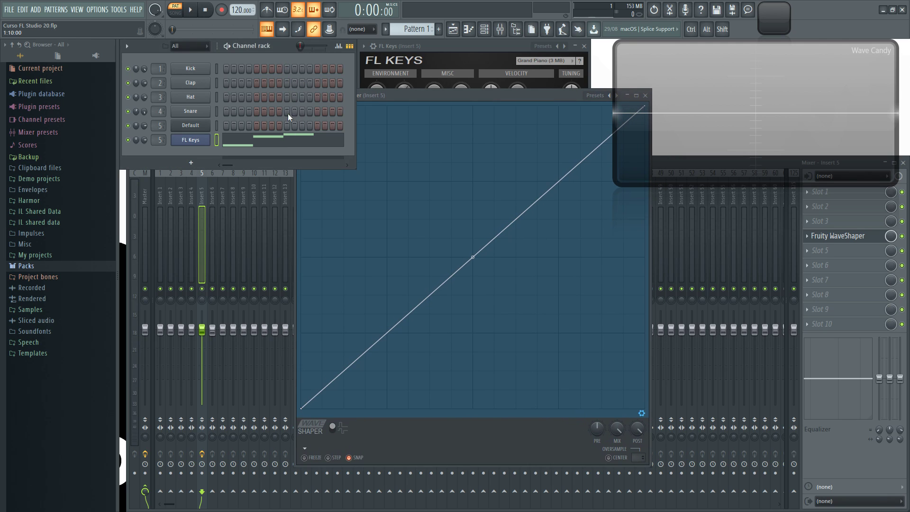
click(217, 124)
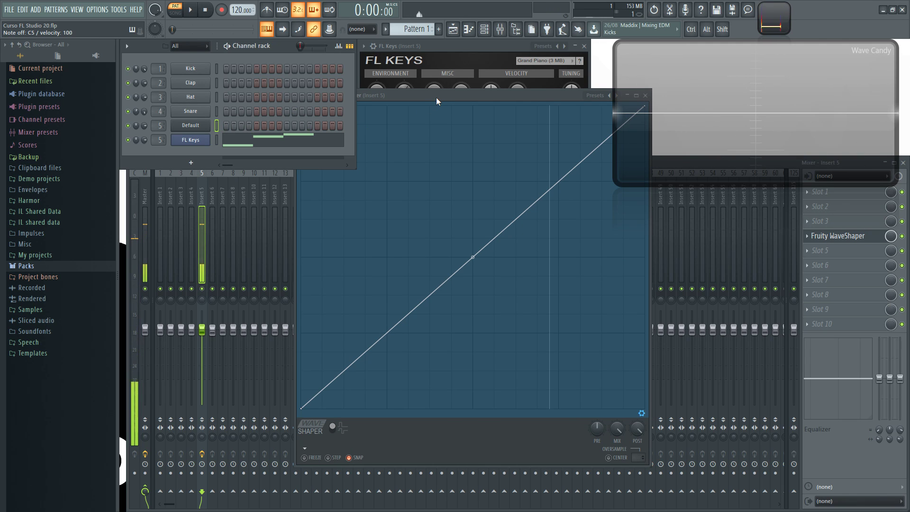
key(z)
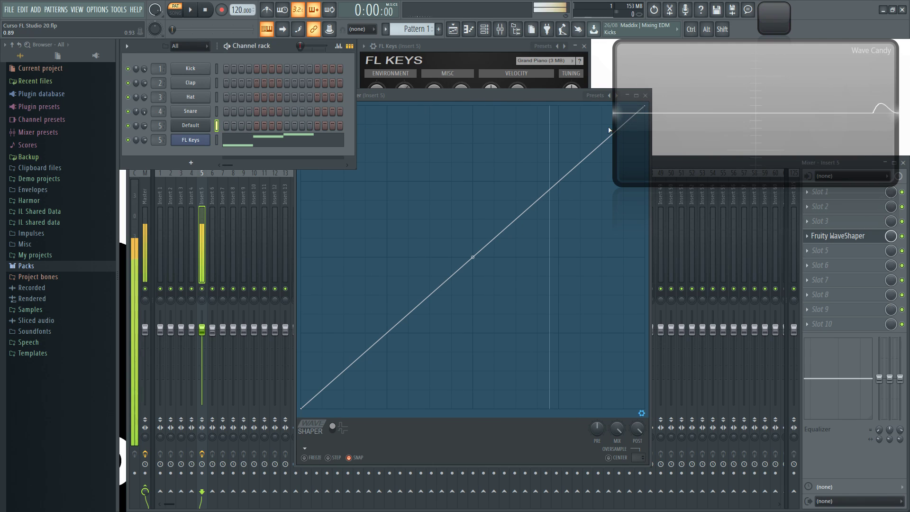
Reposition the WaveShaper window and try bending the straight curve with its middle tension handle.
drag(502, 98, 403, 101)
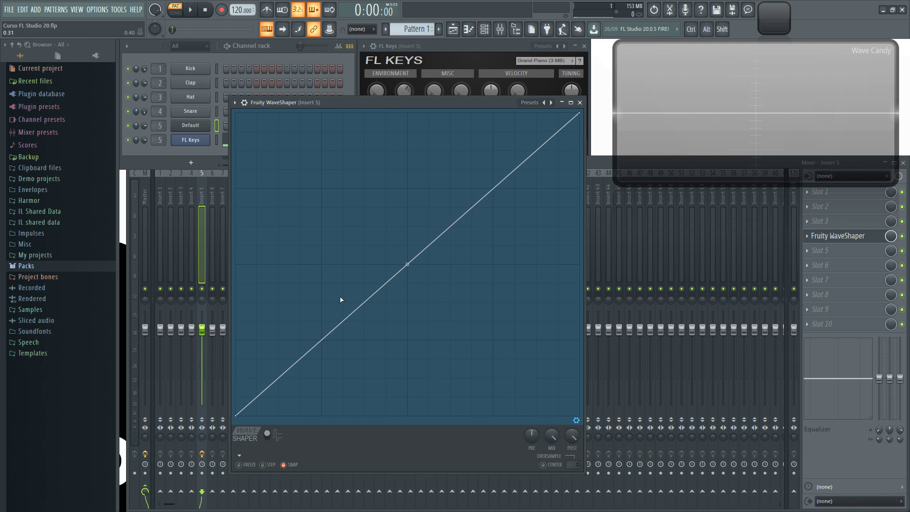
mouse_move(407, 264)
mouse_down()
mouse_move(407, 115)
mouse_move(406, 410)
mouse_move(407, 116)
mouse_move(407, 371)
mouse_move(406, 263)
mouse_up()
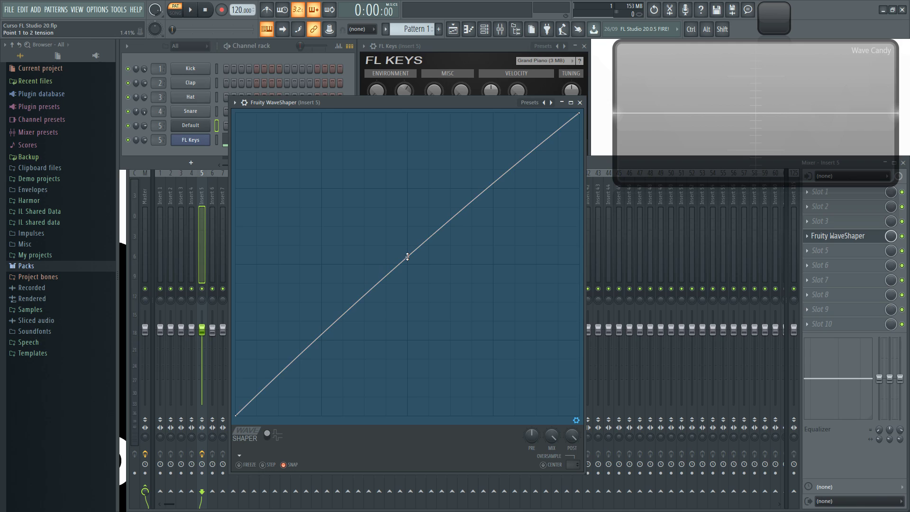
mouse_move(237, 415)
mouse_down()
mouse_move(220, 355)
mouse_move(237, 416)
mouse_up()
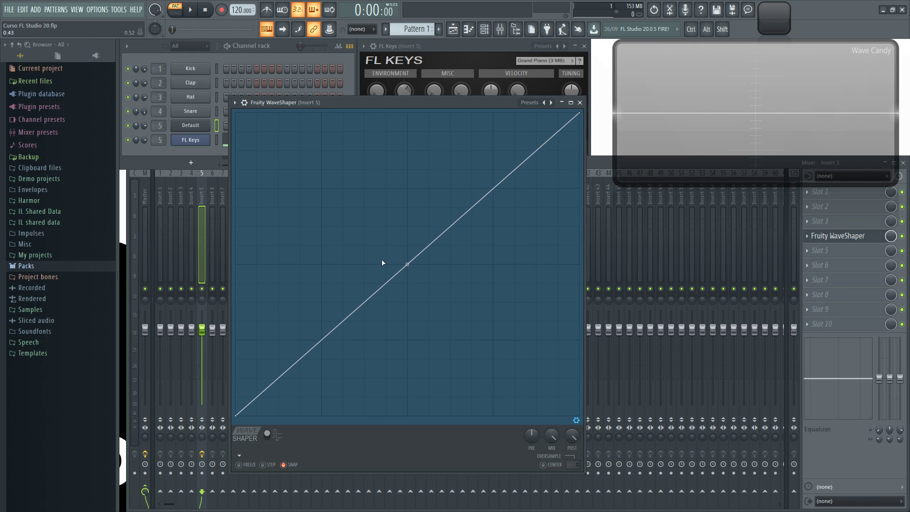
Add four points to the WaveShaper curve so it rises, dips and rises again.
right_click(323, 267)
right_click(428, 230)
right_click(450, 283)
right_click(473, 213)
mouse_move(473, 203)
mouse_down()
mouse_move(463, 199)
mouse_move(493, 189)
mouse_move(471, 227)
mouse_move(463, 193)
mouse_move(491, 193)
mouse_move(467, 220)
mouse_move(466, 210)
mouse_up()
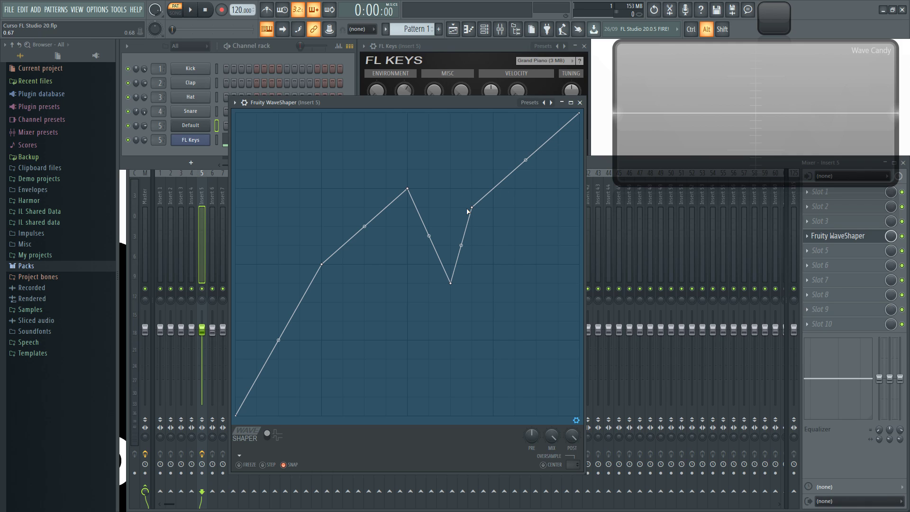
Adjust the tension before the last added curve point and move that point to about 0.81, 0.63.
drag(470, 209, 499, 223)
drag(474, 252, 429, 196)
alt+click(428, 200)
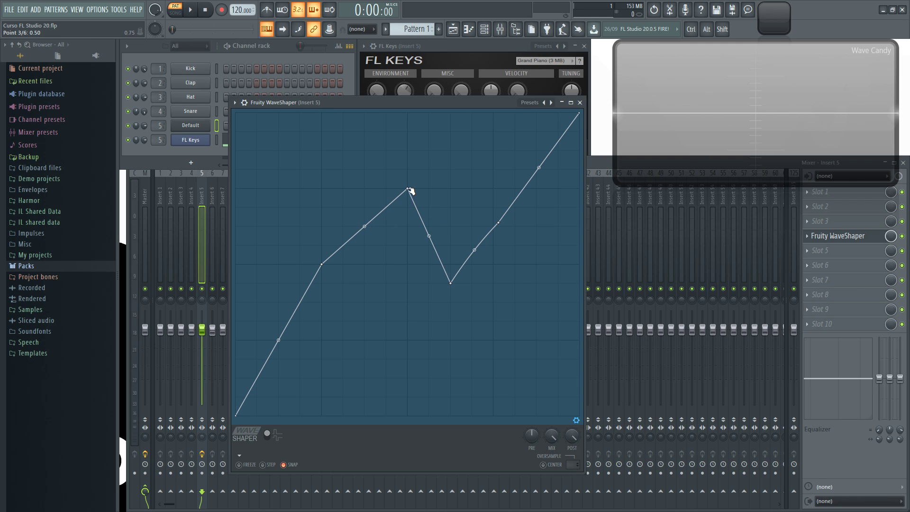
drag(498, 222, 515, 226)
Try the Double curve 2, Pulse and Wave modes on the fifth curve point, varying the segment's tension.
right_click(514, 226)
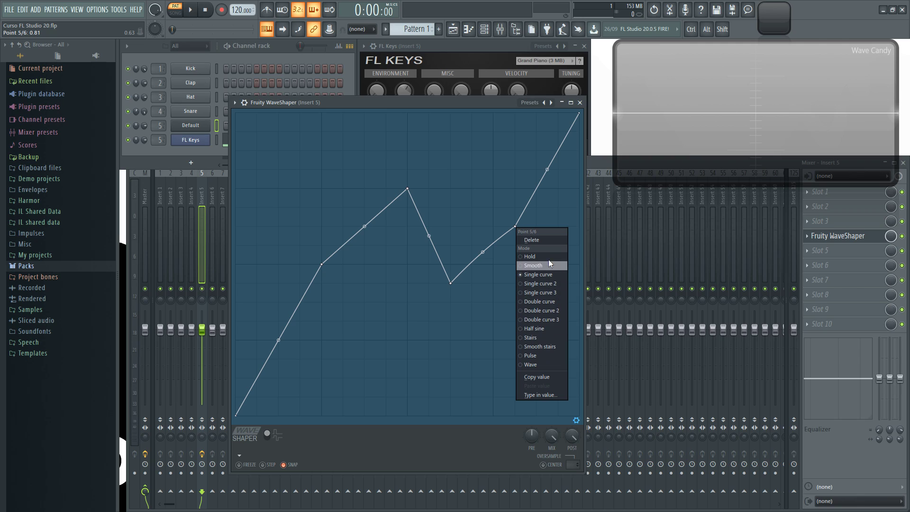
click(553, 309)
mouse_move(482, 252)
mouse_down()
mouse_move(482, 237)
mouse_move(482, 254)
mouse_up()
right_click(515, 226)
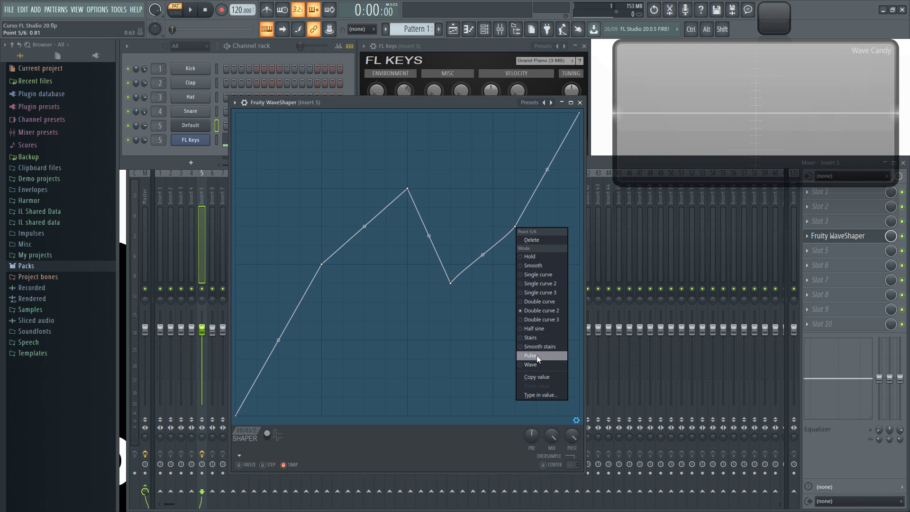
click(536, 355)
drag(482, 254, 482, 255)
right_click(514, 226)
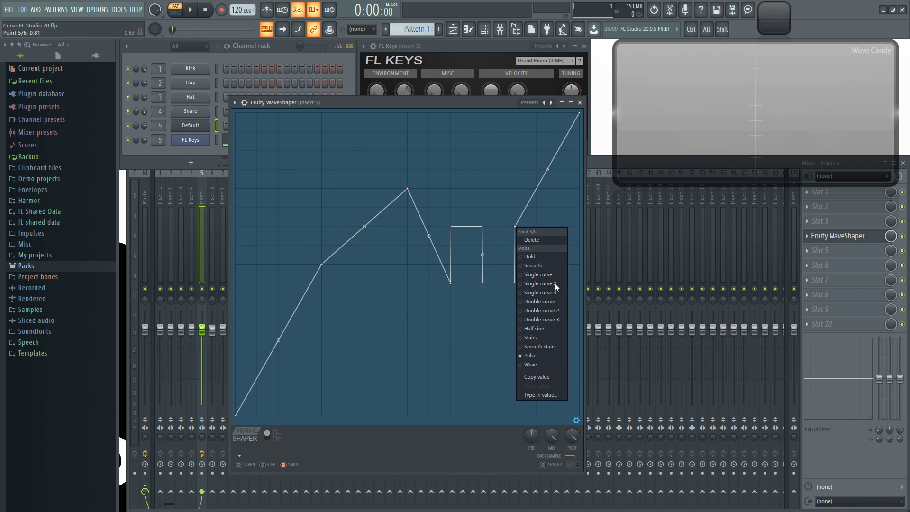
click(541, 372)
drag(482, 254, 482, 247)
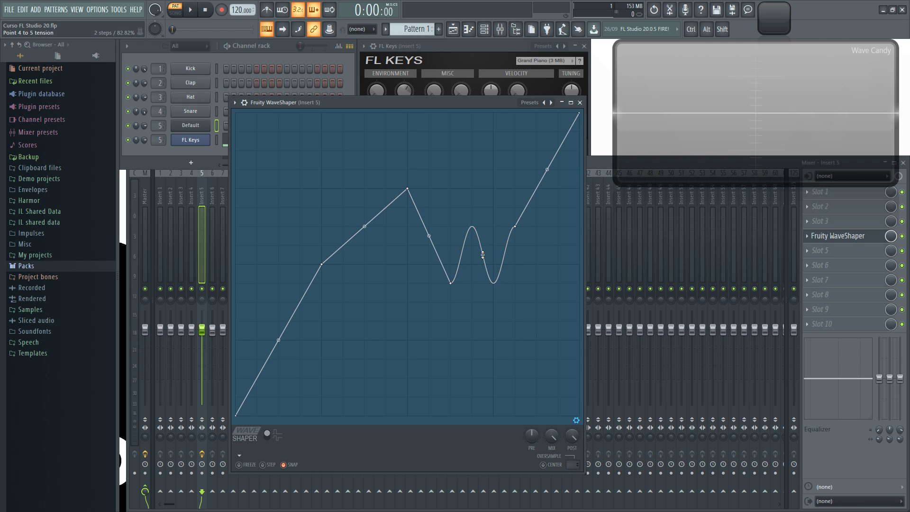
Delete all four added points from the WaveShaper curve.
right_click(513, 226)
click(532, 238)
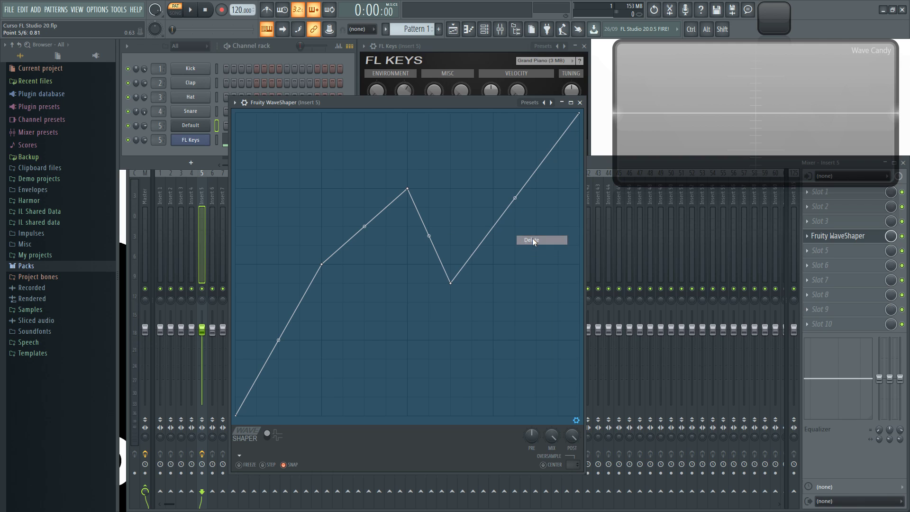
right_click(450, 283)
click(476, 320)
right_click(450, 283)
click(469, 297)
right_click(407, 189)
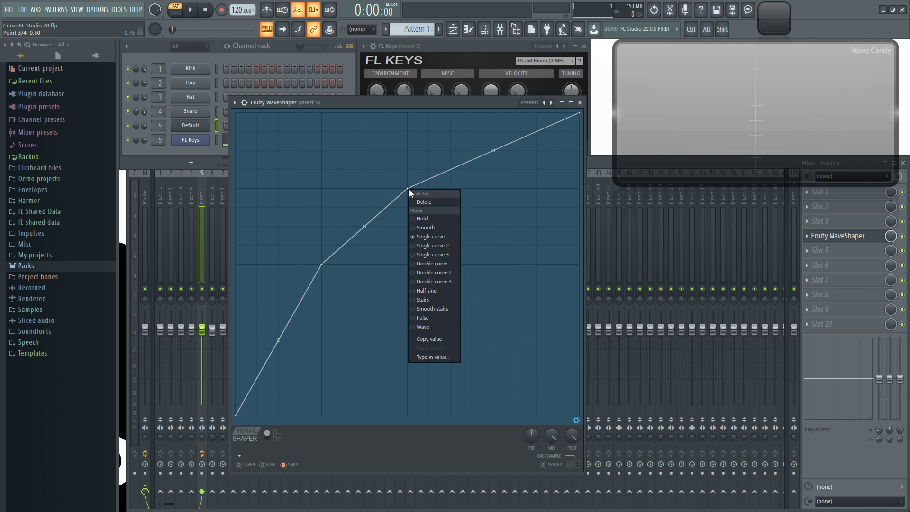
click(432, 202)
right_click(322, 264)
click(361, 278)
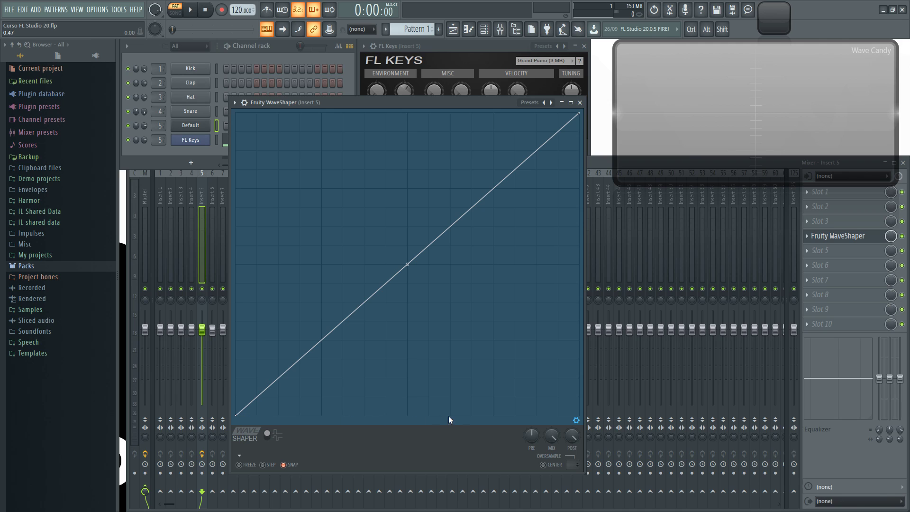
Play notes on the Default channel to examine its waveform and signal level through the straight WaveShaper curve.
key(z)
key(z)
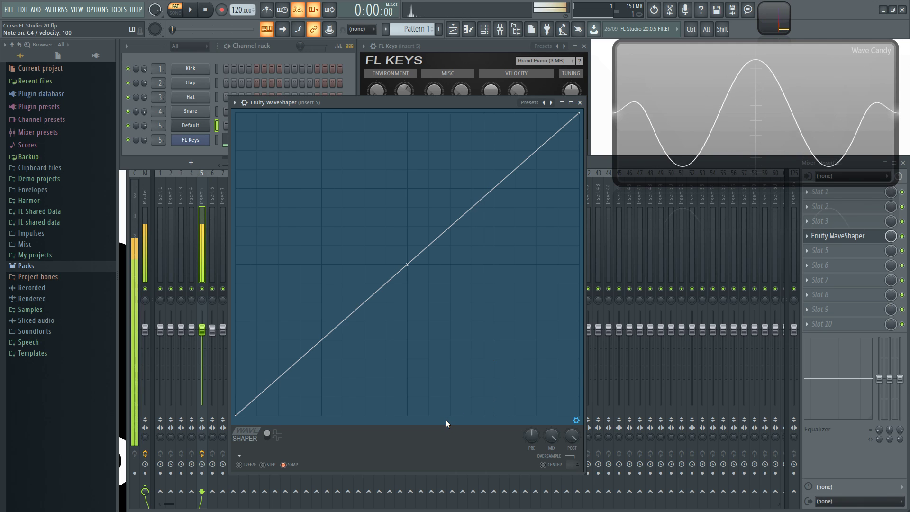
click(154, 127)
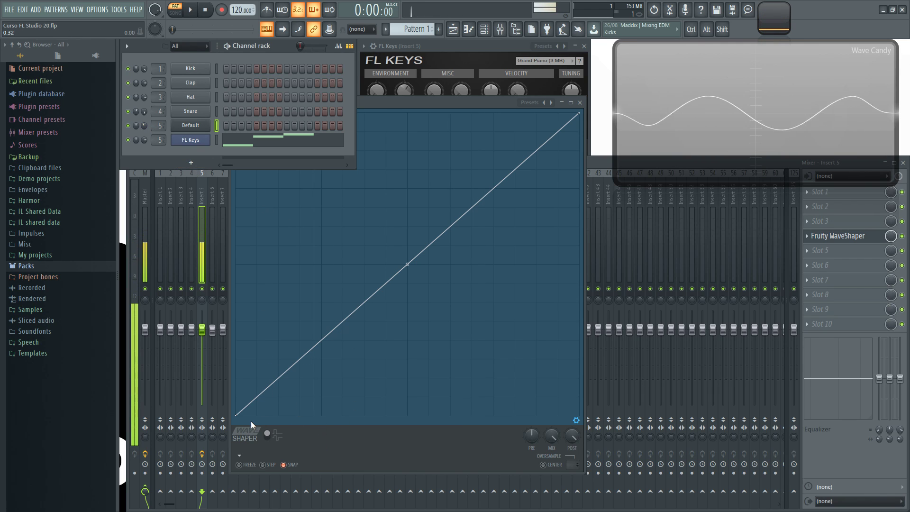
key(z)
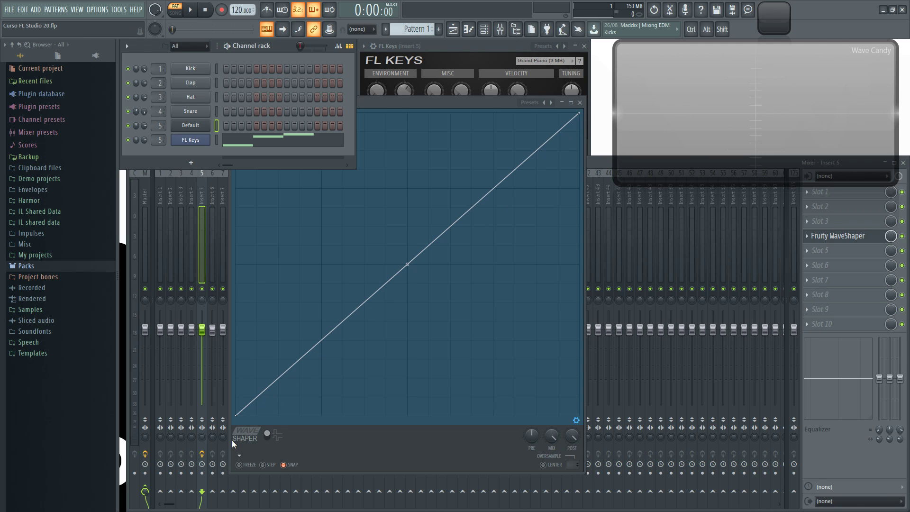
Add a point at the centre of the WaveShaper curve and set its mode to Single curve.
click(238, 416)
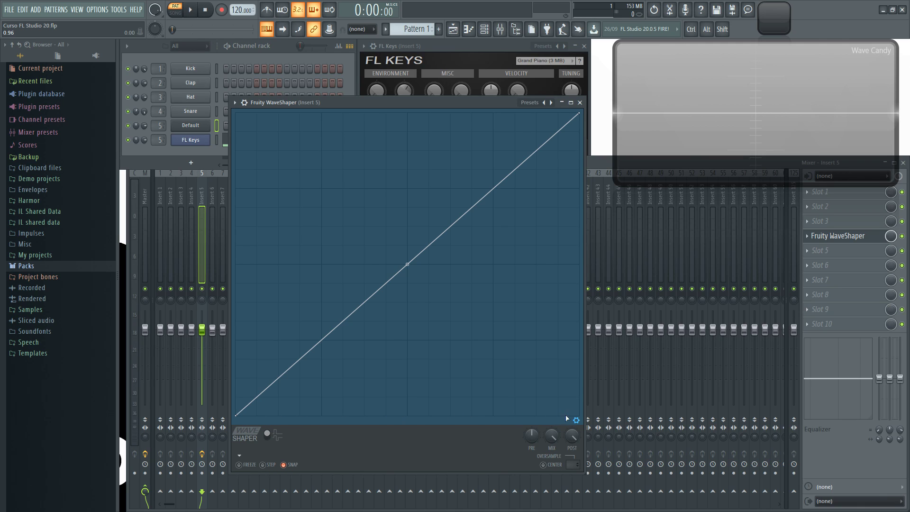
right_click(407, 264)
right_click(408, 265)
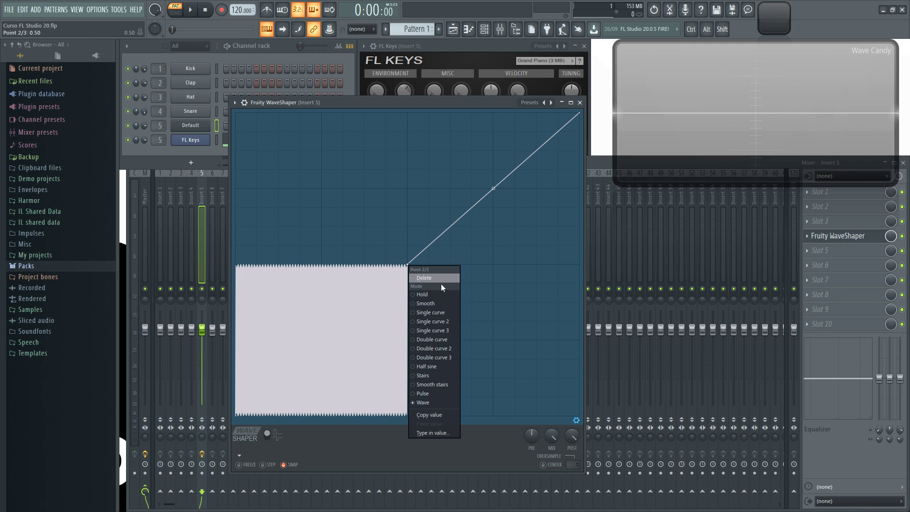
click(445, 311)
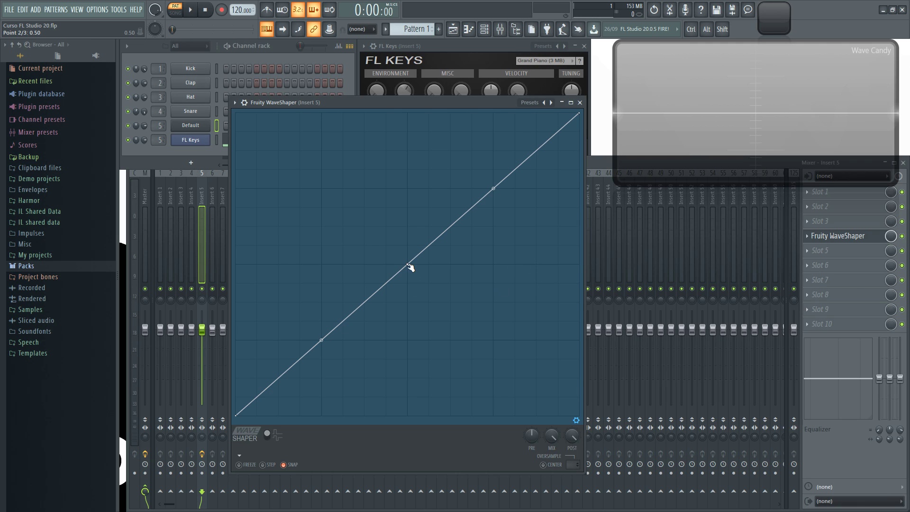
Try lower and higher positions for the curve's centre point, including near the upper-left corner of the graph, and delete that point.
drag(407, 264, 407, 341)
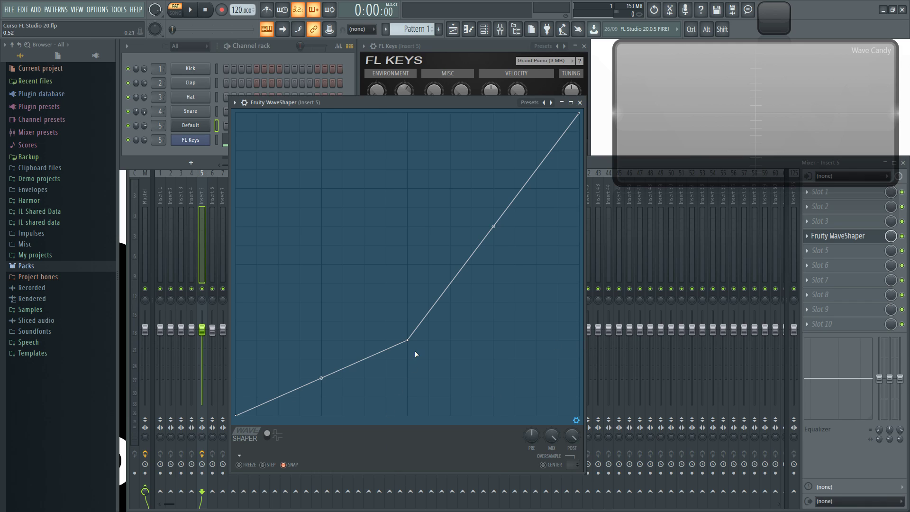
drag(408, 341, 410, 195)
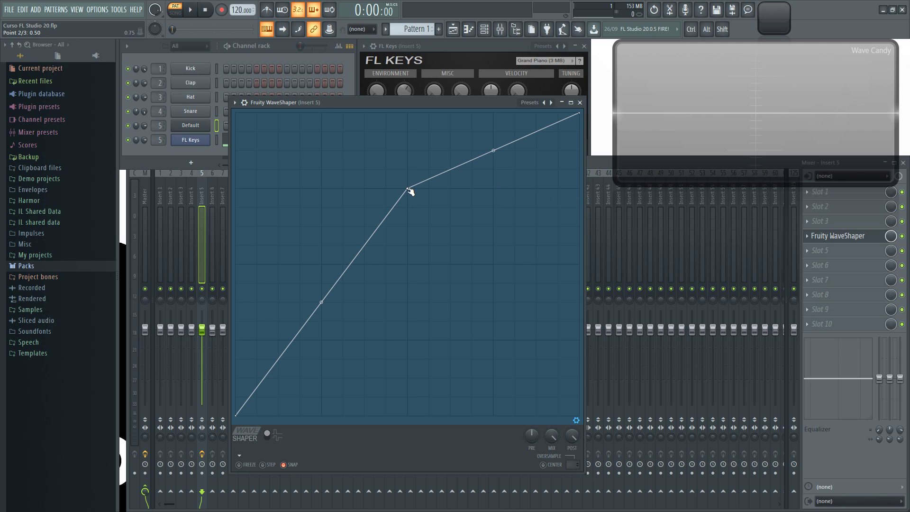
drag(407, 188, 259, 135)
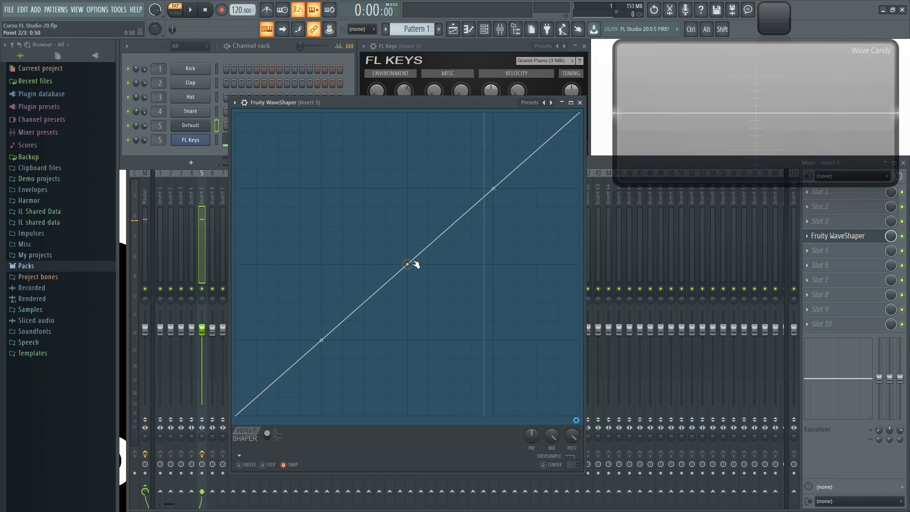
right_click(414, 264)
click(438, 276)
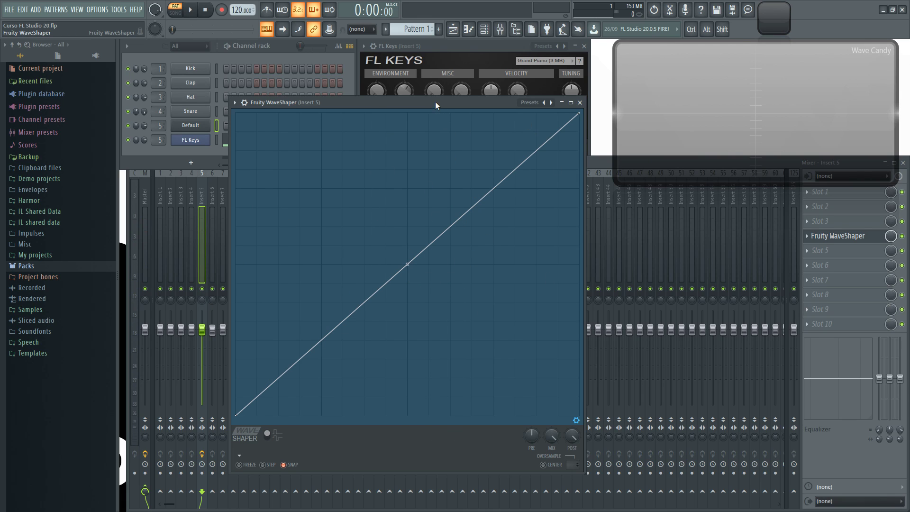
Add a point about three quarters along the WaveShaper curve, above the diagonal, and slightly lower the curve's end point.
drag(436, 101, 422, 87)
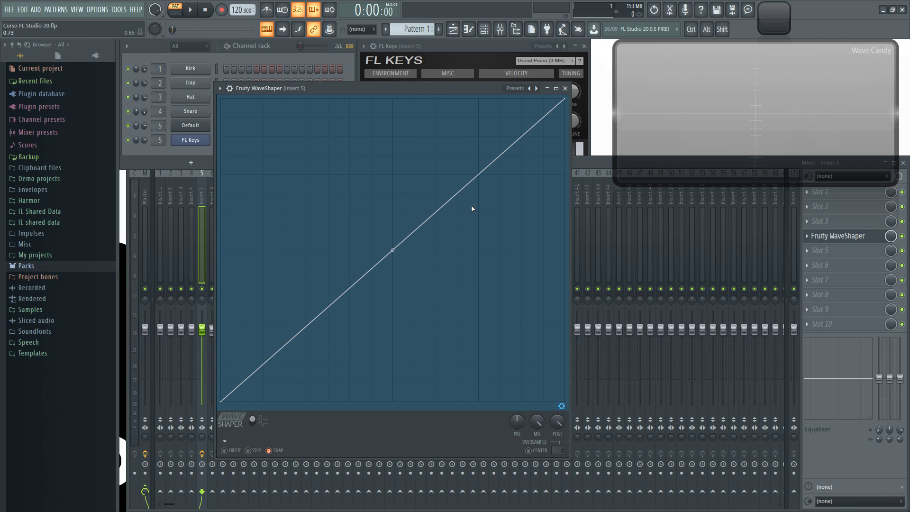
right_click(478, 137)
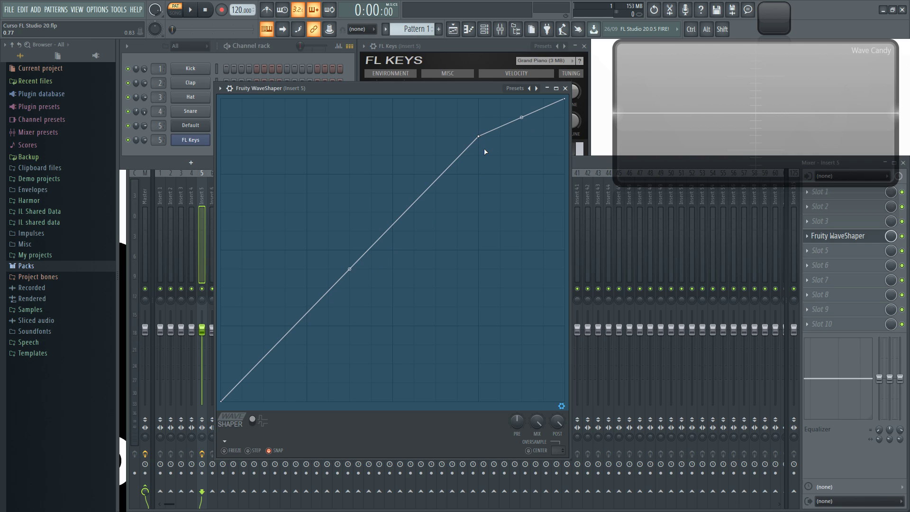
mouse_move(478, 138)
mouse_down()
mouse_move(482, 171)
mouse_move(477, 136)
mouse_up()
drag(564, 100, 564, 120)
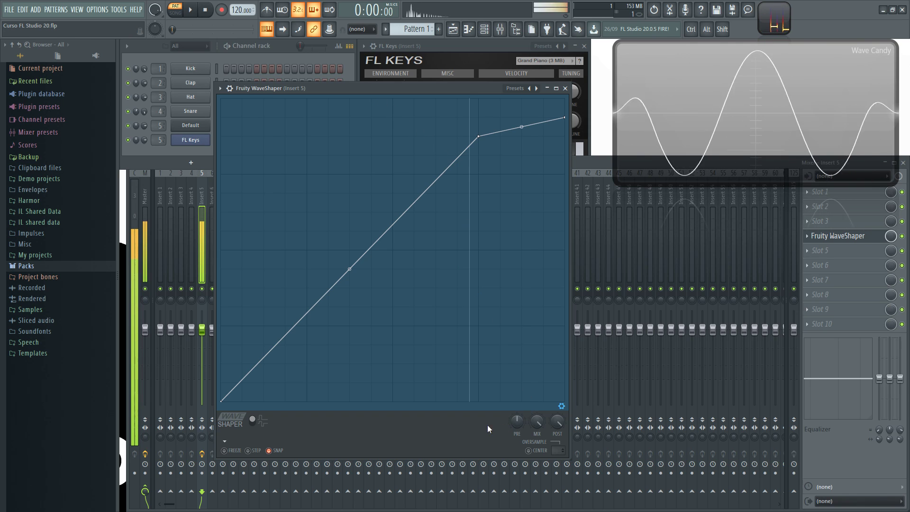
Raise the WaveShaper's pre amp slightly and bend the last curve segment upward to round off the peaks.
click(285, 51)
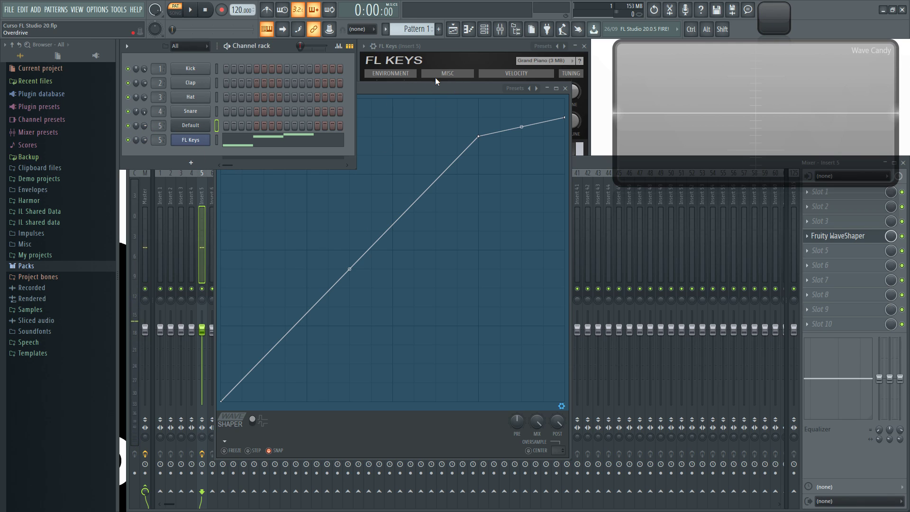
drag(416, 89, 418, 94)
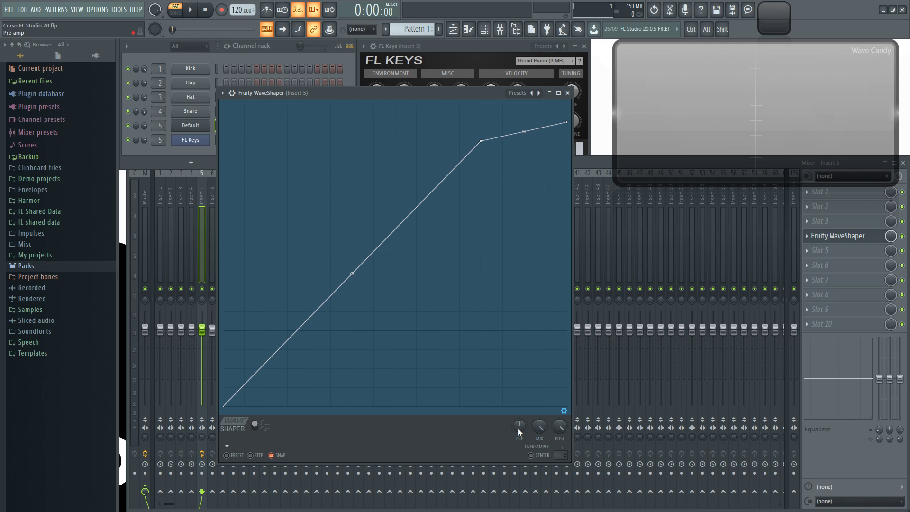
mouse_move(518, 427)
mouse_down()
mouse_move(518, 443)
mouse_move(518, 424)
mouse_up()
mouse_move(481, 141)
mouse_down()
mouse_move(483, 177)
mouse_move(482, 140)
mouse_up()
drag(520, 428, 520, 429)
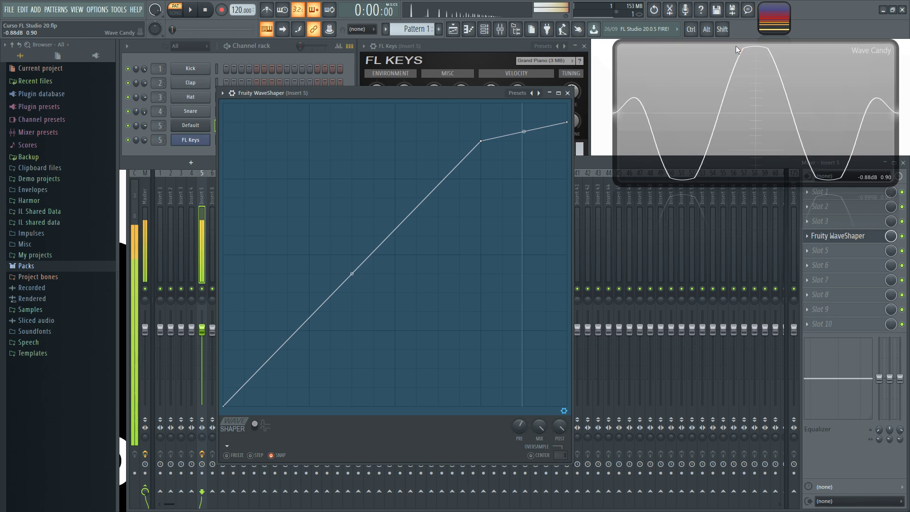
drag(524, 129, 524, 125)
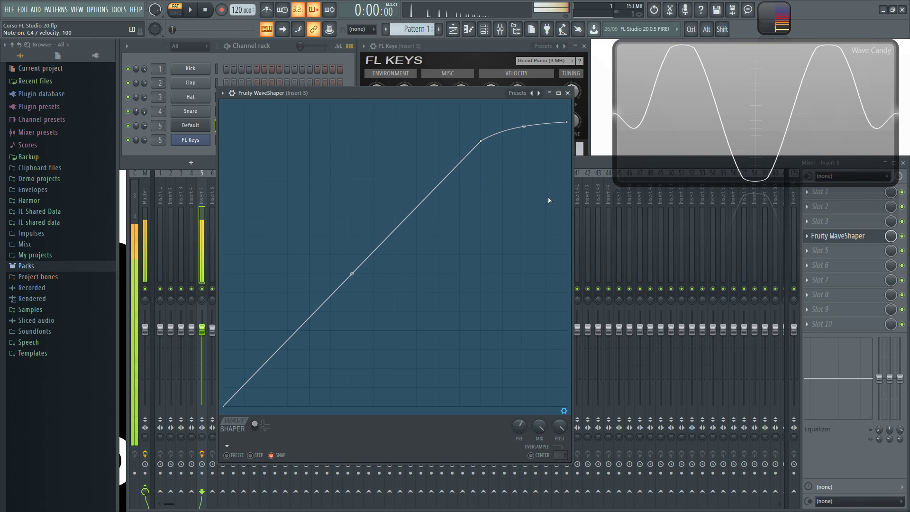
Reshape the curve with its middle point at 0.25, 0.56 and its end at about three quarters height, and test a raised pre amp.
drag(480, 141, 438, 216)
drag(566, 122, 566, 179)
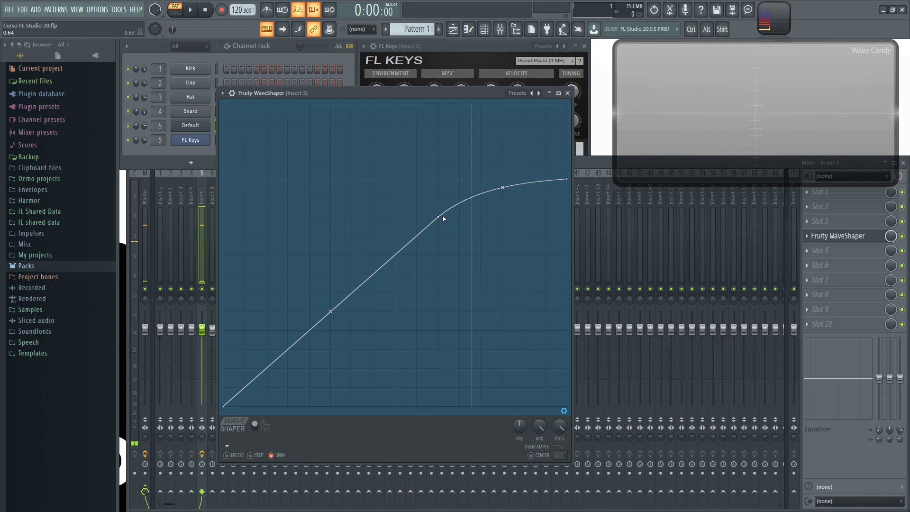
drag(438, 216, 309, 236)
mouse_move(519, 429)
mouse_down()
mouse_move(518, 415)
mouse_move(519, 425)
mouse_up()
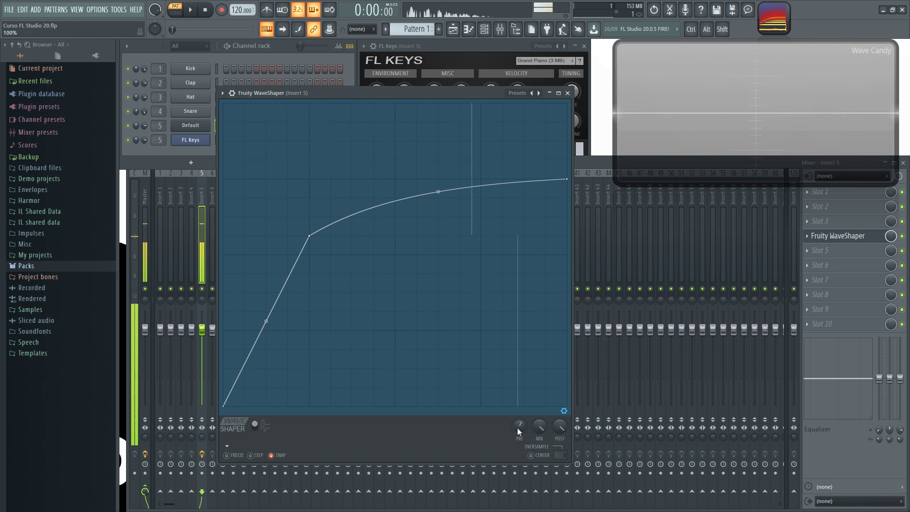
Delete the middle curve point and restore a straight diagonal by returning the end point to full height and resetting the tension.
right_click(309, 236)
click(345, 249)
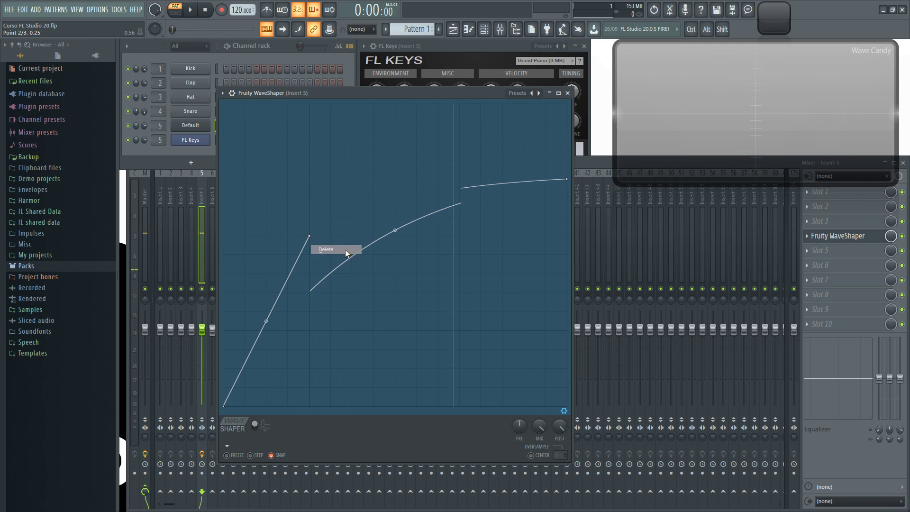
drag(567, 178, 567, 103)
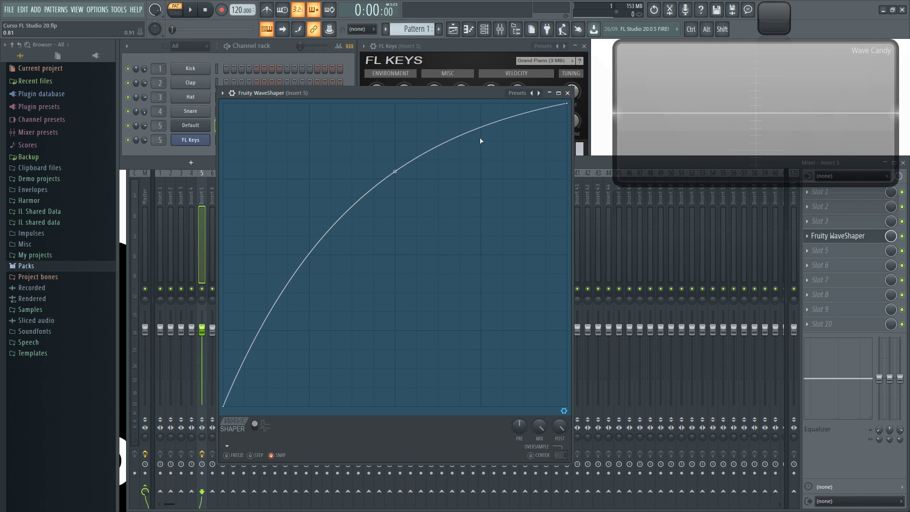
alt+click(394, 173)
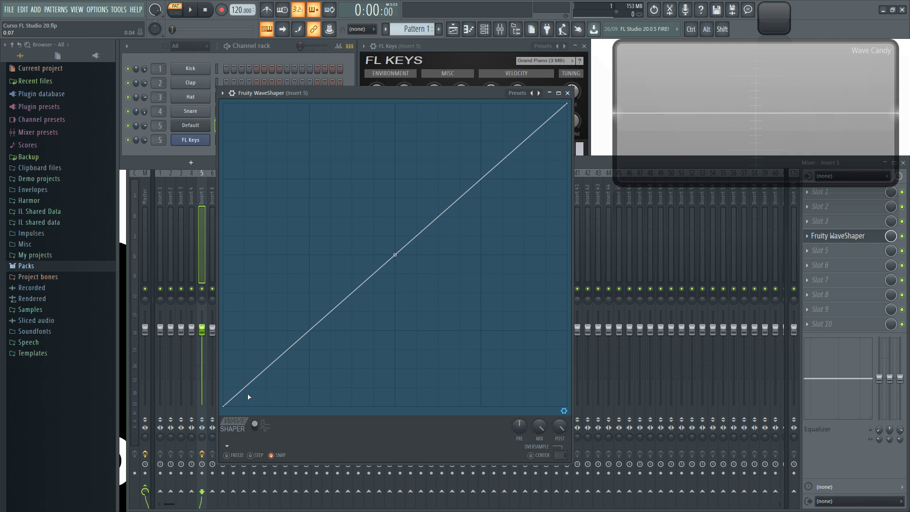
Add a point near the curve's start and try upward and downward tension on the first segment while playing notes.
right_click(245, 350)
drag(234, 377, 234, 362)
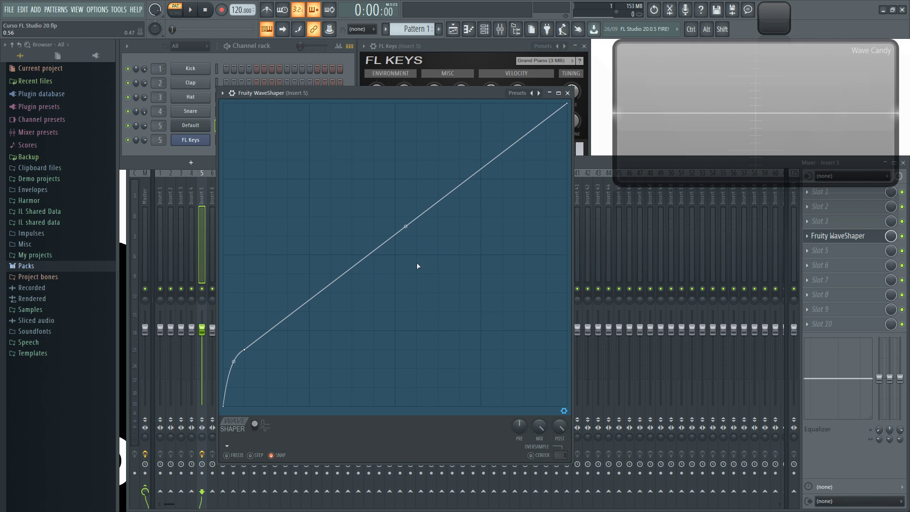
key(z)
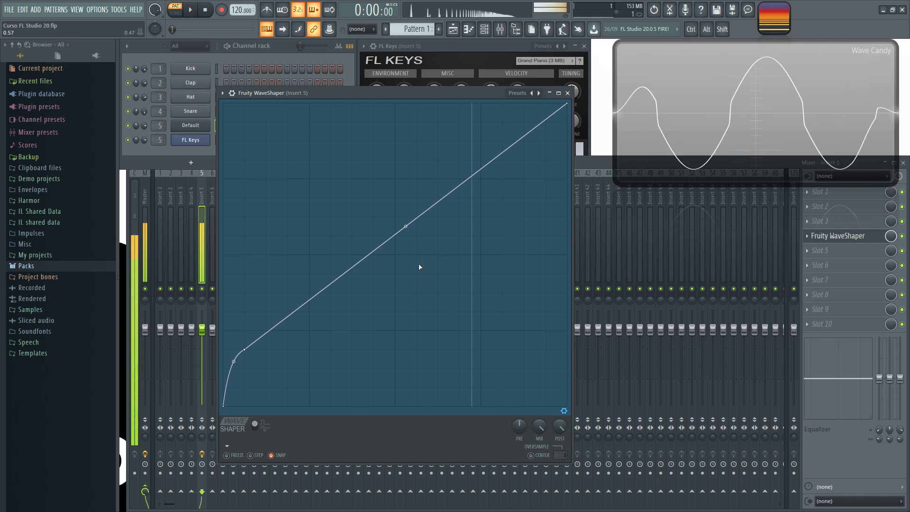
key(z)
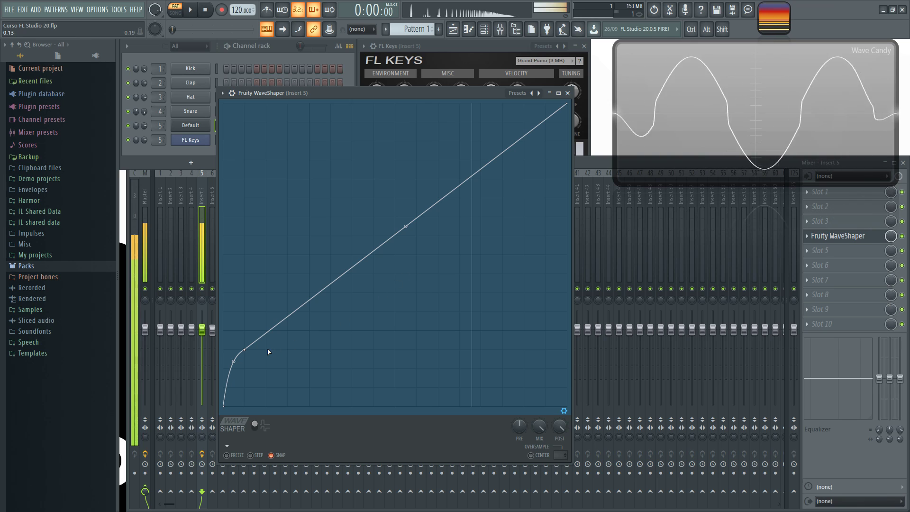
drag(234, 361, 233, 405)
key(z)
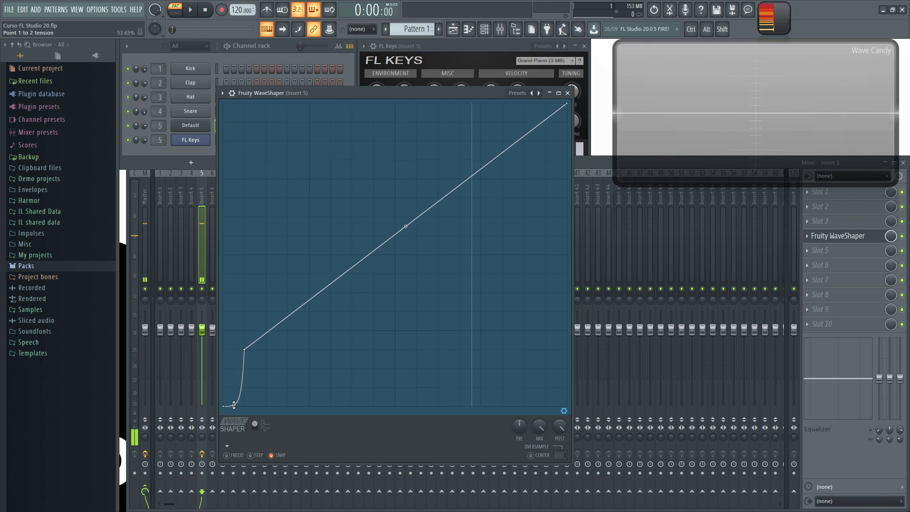
Delete the added point near the start of the WaveShaper curve.
right_click(233, 405)
right_click(245, 352)
click(265, 343)
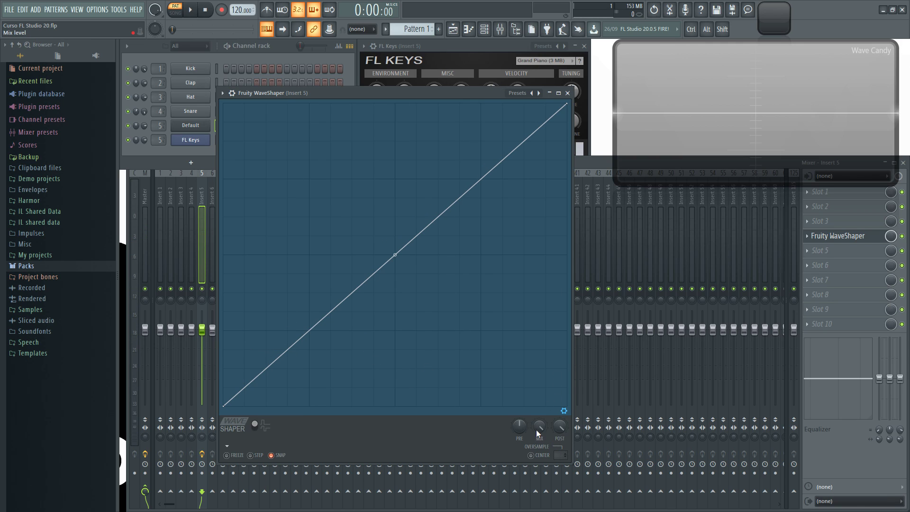
Shape an irregular zigzag in the first third of the curve with three added points, and bend its first segment upward.
click(311, 197)
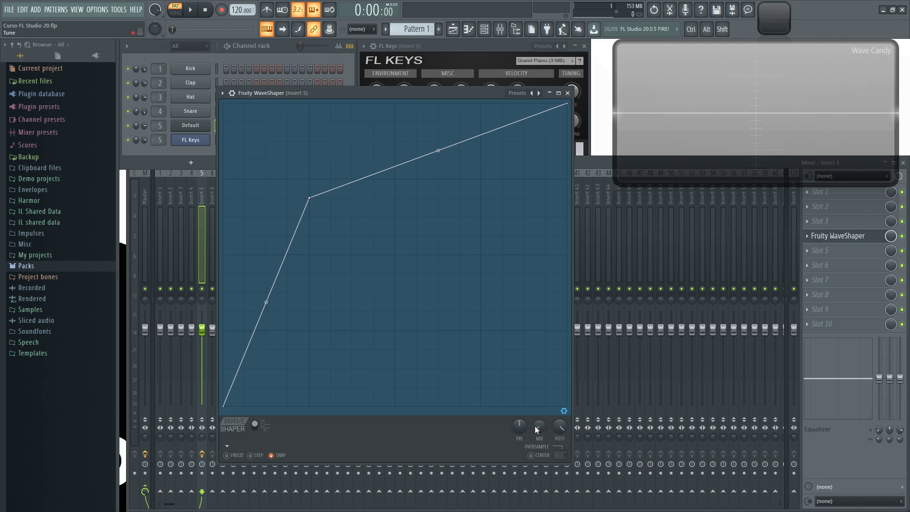
drag(520, 425, 539, 421)
drag(330, 232, 267, 162)
drag(316, 294, 328, 302)
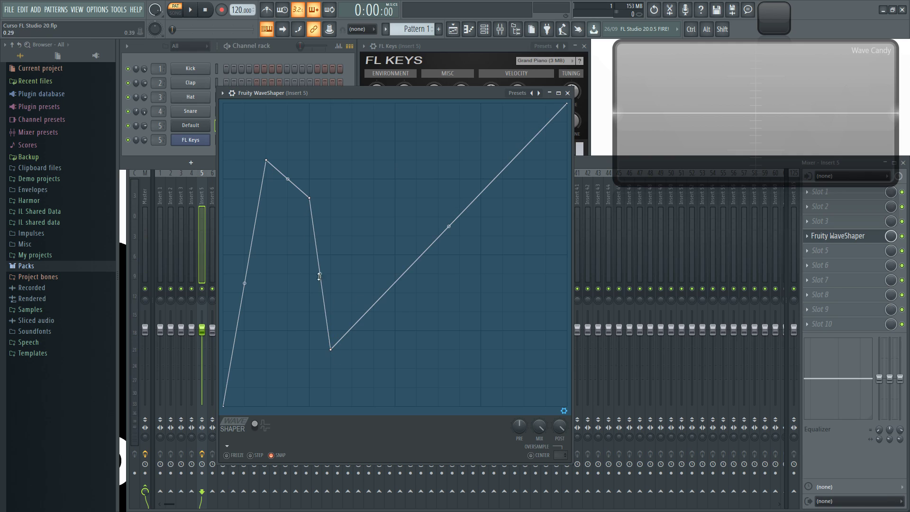
drag(245, 285, 245, 255)
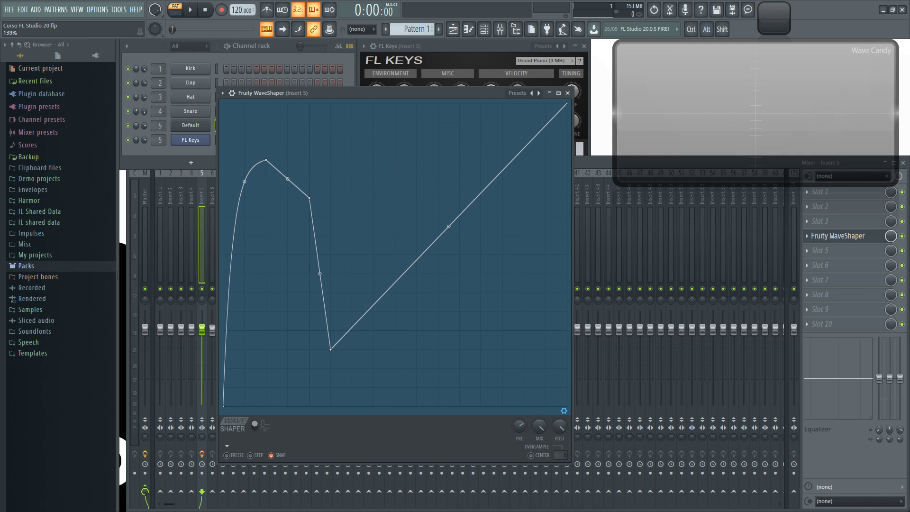
Try lower and higher post gain settings with a raised pre amp while playing a note through the zigzag curve.
click(561, 426)
drag(559, 426, 560, 452)
key(z)
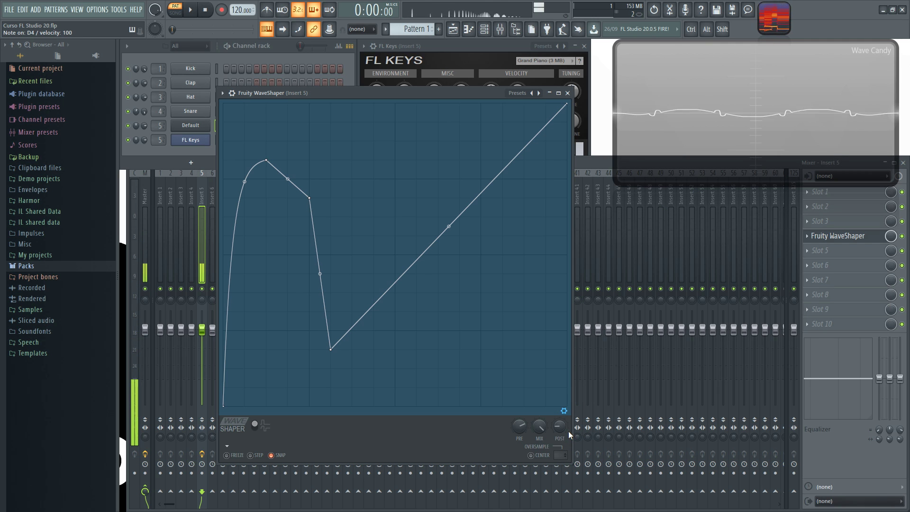
drag(568, 433, 568, 419)
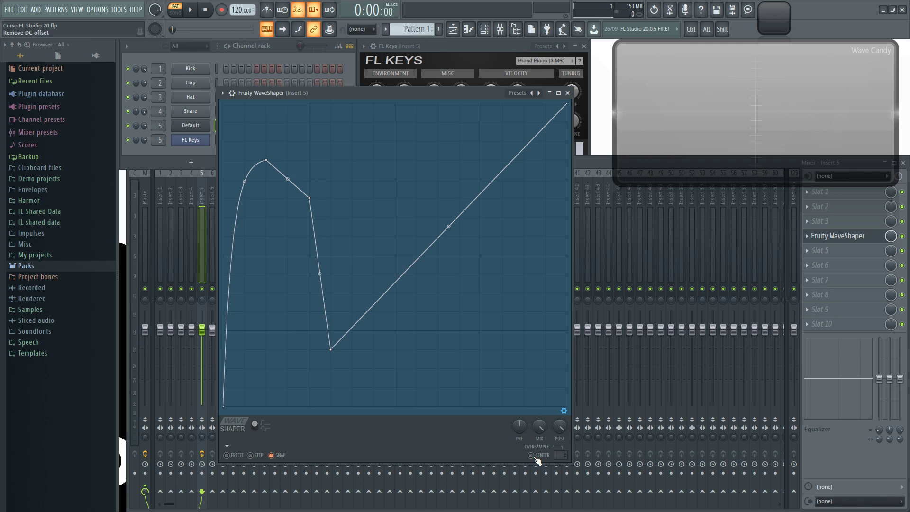
Delete all three added points from the WaveShaper curve.
right_click(331, 349)
click(343, 359)
right_click(310, 198)
click(325, 212)
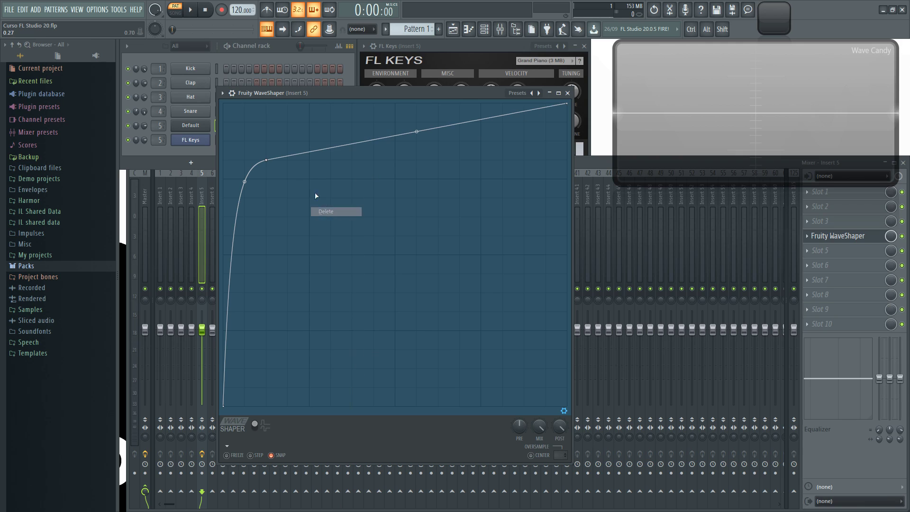
right_click(266, 160)
click(284, 173)
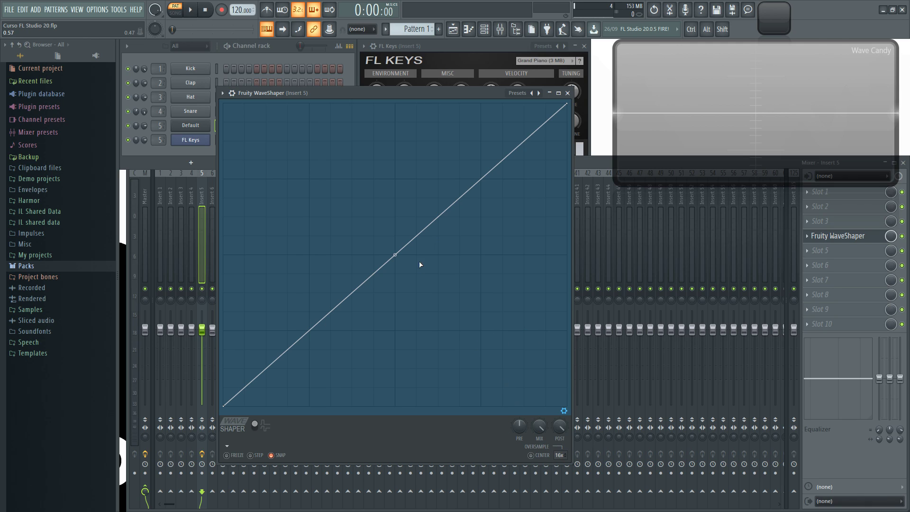
Shape a steep straight rise to half height near the curve's start, play a note through it, and turn off oversampling.
drag(395, 254, 392, 138)
click(266, 273)
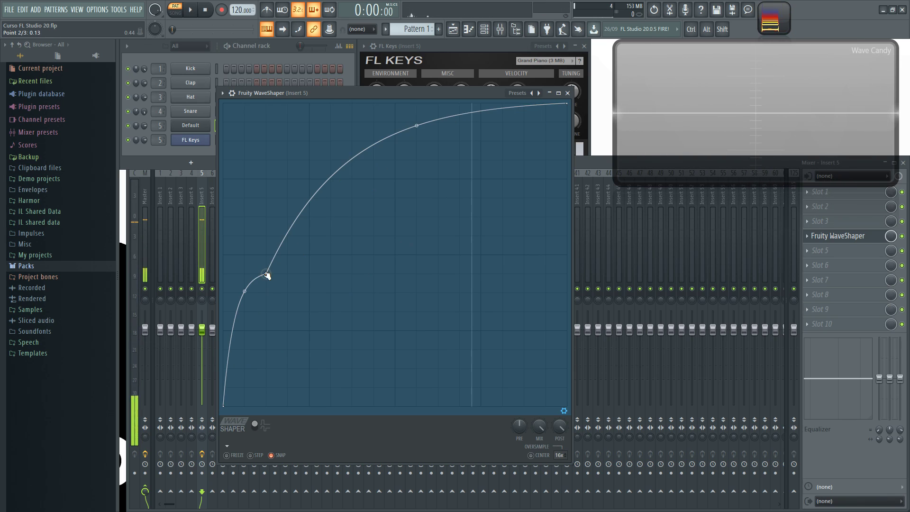
drag(267, 276, 234, 331)
drag(407, 124, 406, 179)
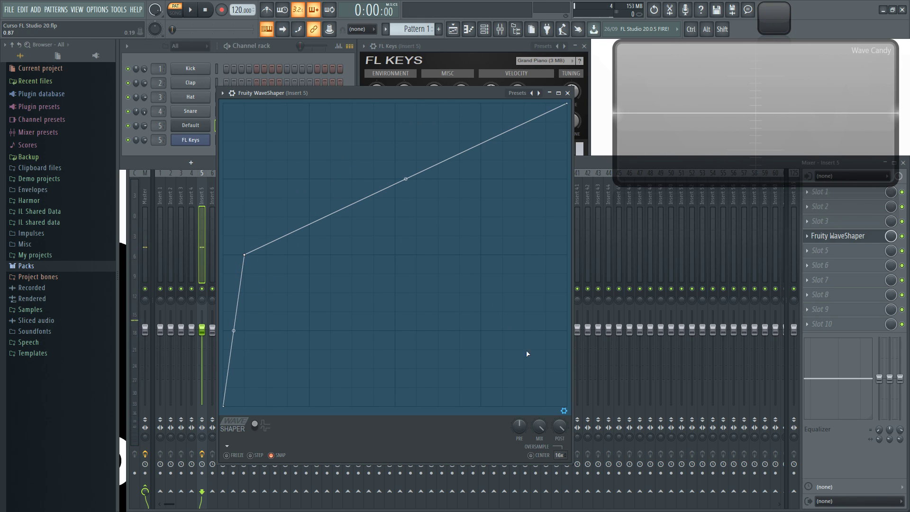
key(z)
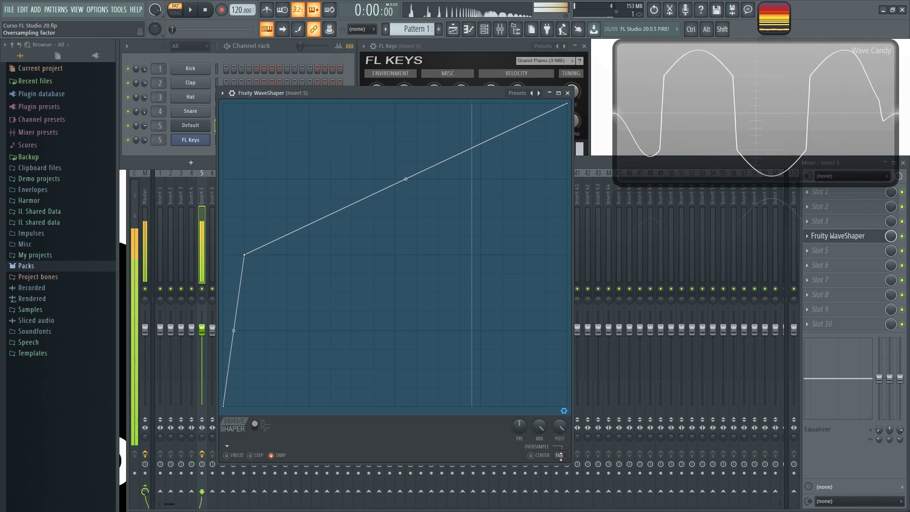
drag(560, 455, 569, 460)
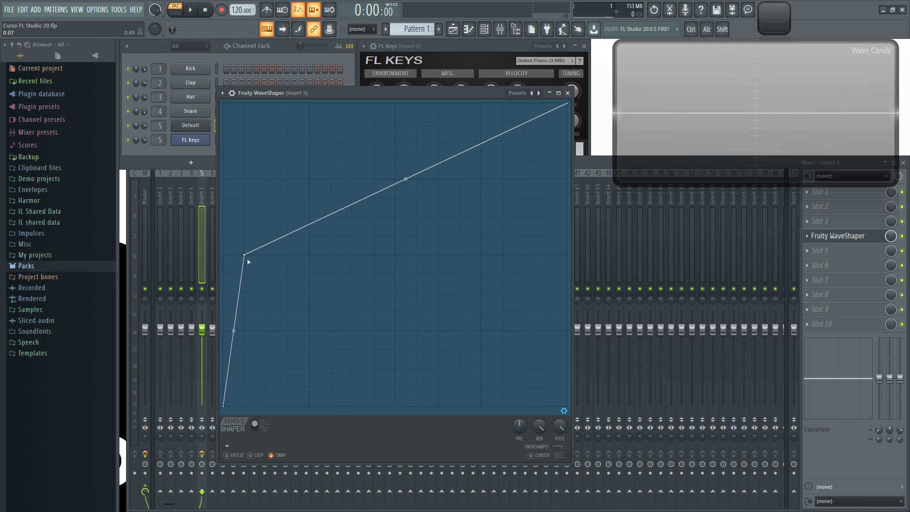
Move the added curve point to the centre, and try a slightly raised start point before returning it to 0.00.
drag(245, 255, 398, 255)
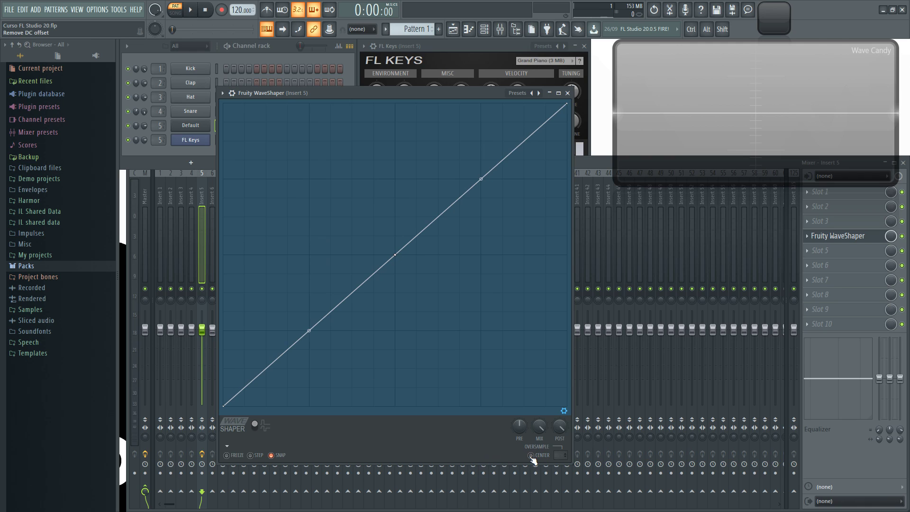
drag(224, 406, 224, 387)
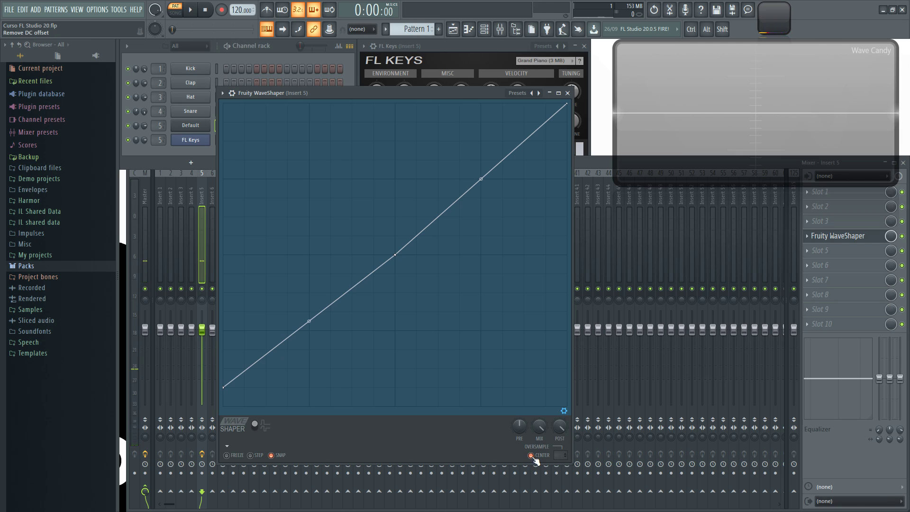
drag(223, 386, 224, 407)
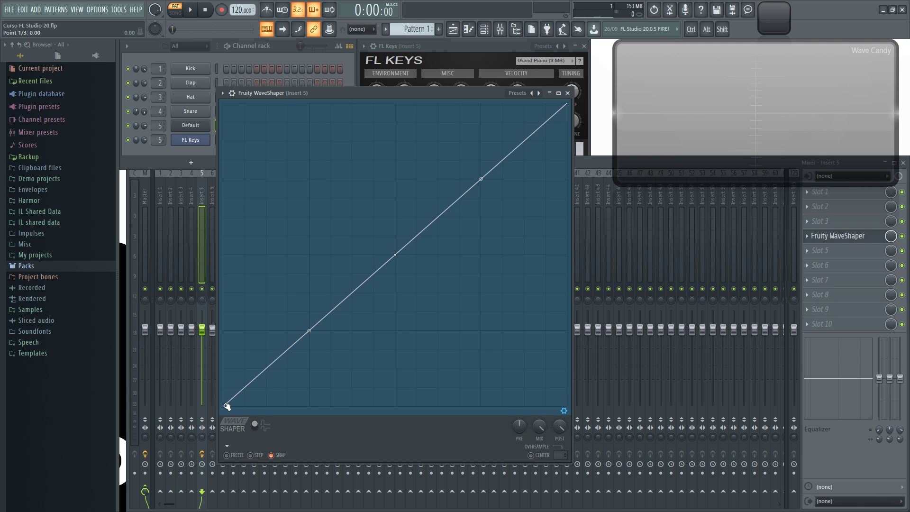
Raise the curve's start point to 0.25 and compare the sound with centring off and on while playing a note.
drag(225, 406, 224, 330)
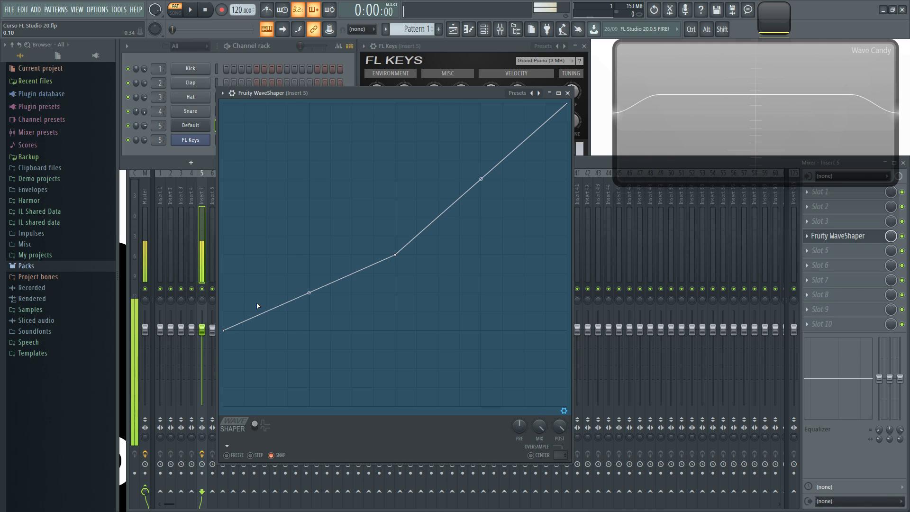
click(531, 456)
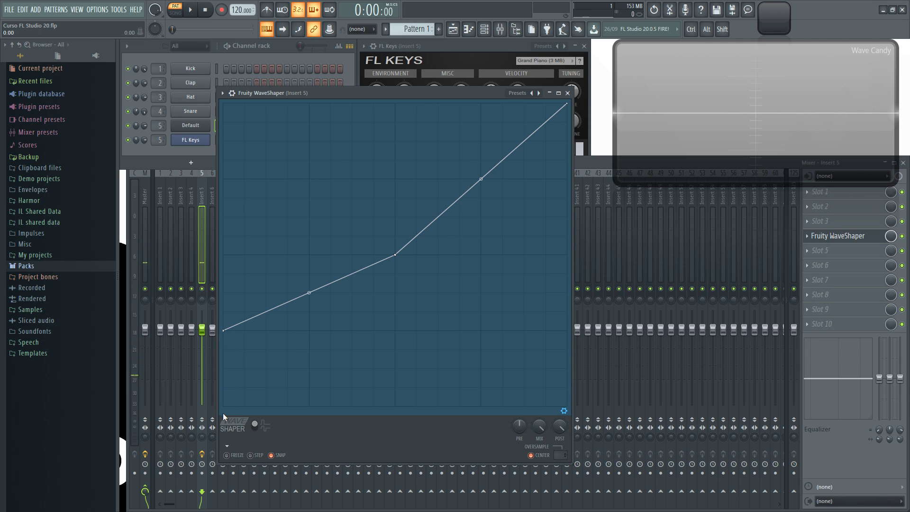
click(531, 455)
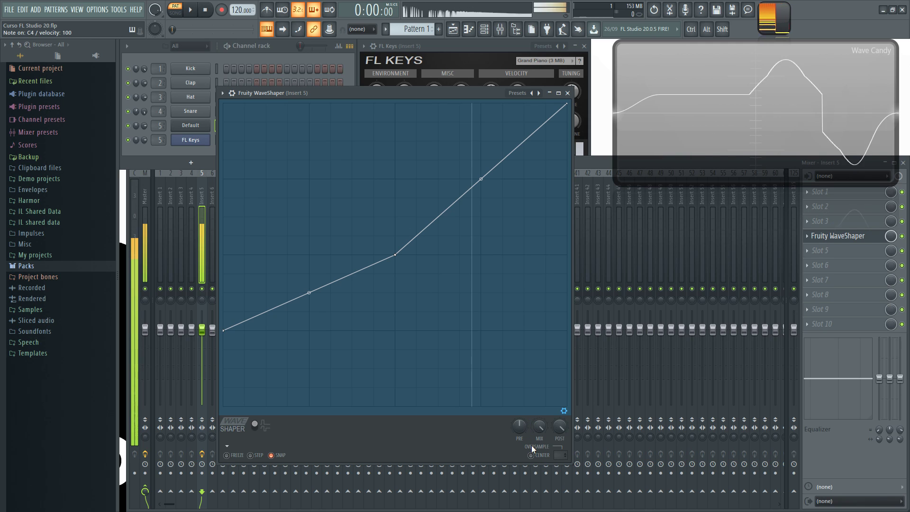
mouse_move(224, 330)
mouse_down()
mouse_move(225, 406)
mouse_move(223, 330)
mouse_up()
click(531, 455)
click(531, 455)
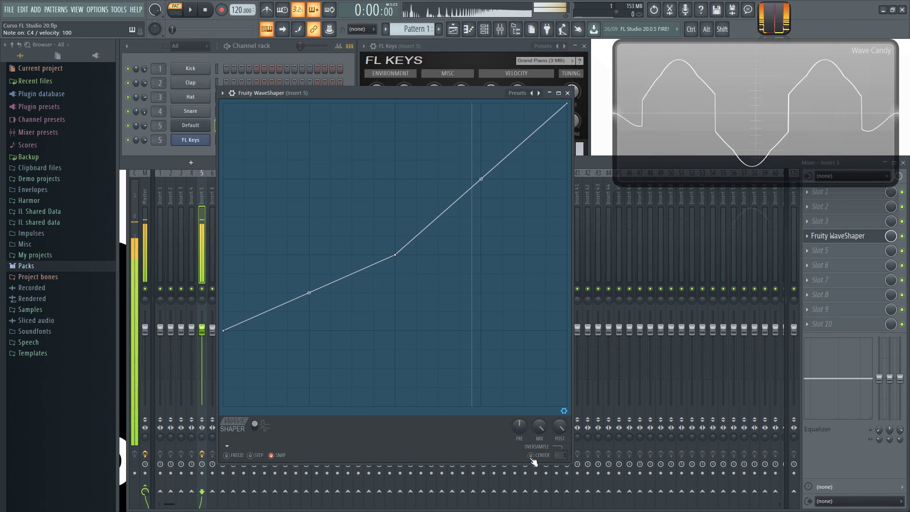
click(531, 456)
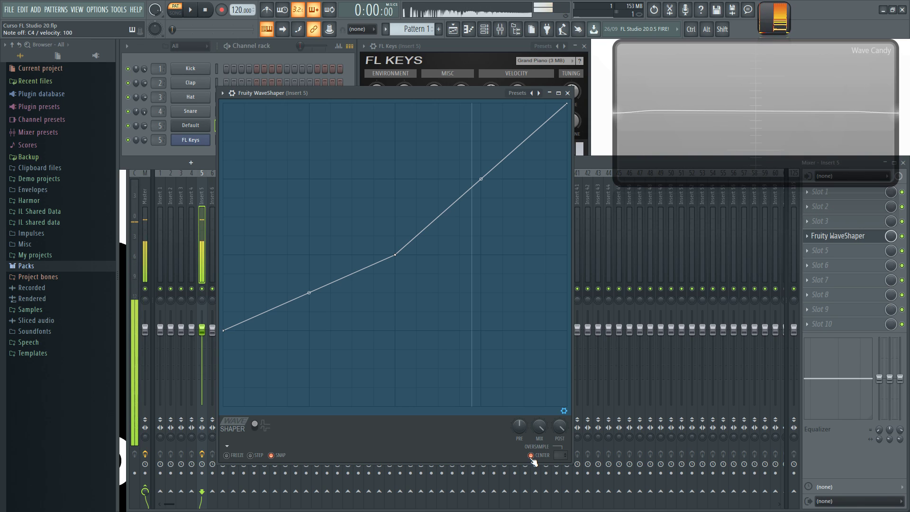
click(531, 455)
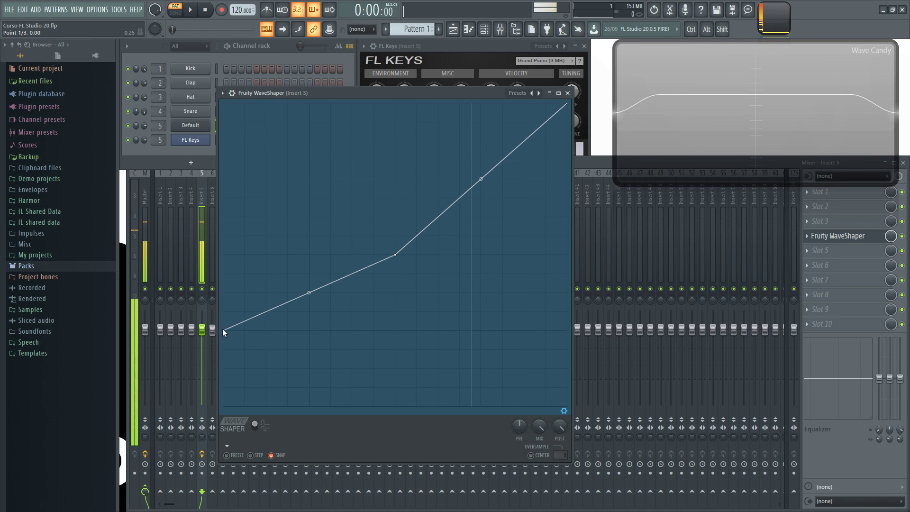
Return the curve's start point to 0.00 and delete the centre point.
drag(225, 331, 223, 403)
right_click(396, 255)
click(411, 268)
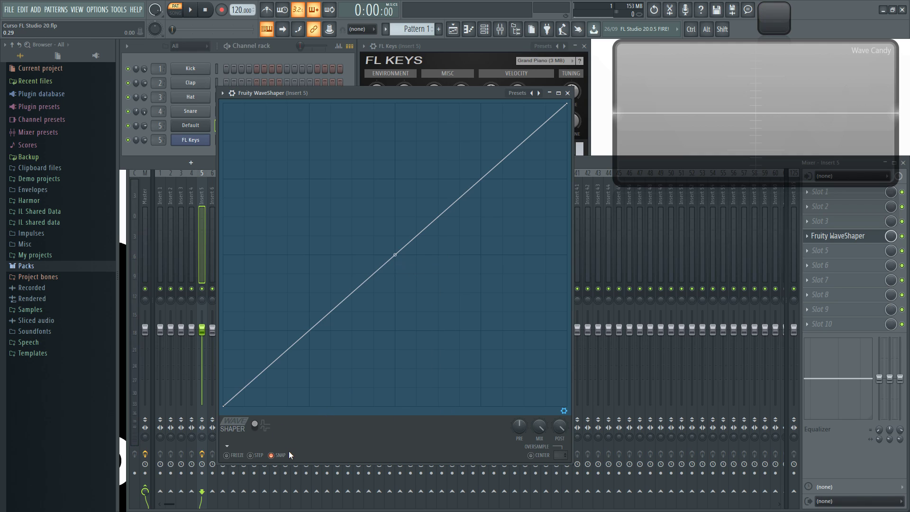
Turn on step editing, sketch a wavy curve with several peaks and valleys across the graph, and turn step editing off.
click(254, 455)
mouse_move(396, 310)
mouse_down()
mouse_move(439, 287)
mouse_move(445, 299)
mouse_move(485, 199)
mouse_move(502, 235)
mouse_up()
mouse_move(326, 209)
mouse_down()
mouse_move(305, 234)
mouse_move(327, 246)
mouse_up()
mouse_move(394, 197)
mouse_down()
mouse_move(287, 318)
mouse_move(376, 241)
mouse_move(537, 202)
mouse_move(421, 224)
mouse_move(304, 299)
mouse_move(245, 293)
mouse_move(372, 164)
mouse_move(495, 240)
mouse_move(509, 157)
mouse_move(503, 198)
mouse_move(583, 173)
mouse_up()
mouse_move(247, 389)
mouse_down()
mouse_move(237, 321)
mouse_move(301, 197)
mouse_move(355, 294)
mouse_move(402, 224)
mouse_move(477, 188)
mouse_move(538, 217)
mouse_up()
click(255, 456)
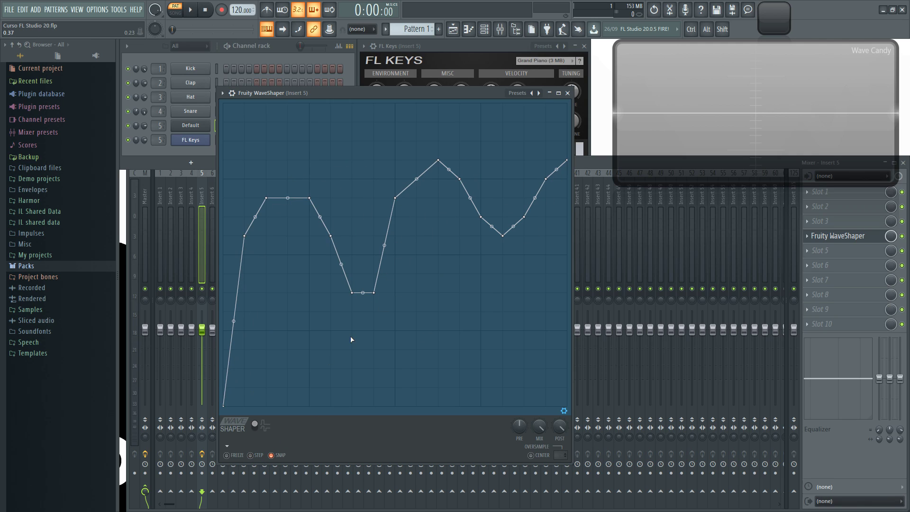
Try adding grid-snapped points below the wavy curve, and delete them again.
right_click(459, 273)
right_click(374, 330)
right_click(459, 274)
click(472, 287)
right_click(374, 331)
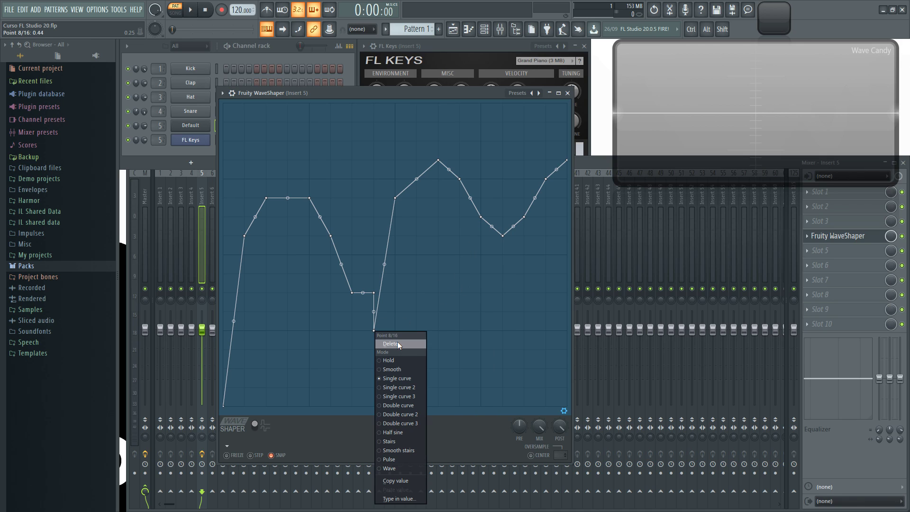
click(396, 342)
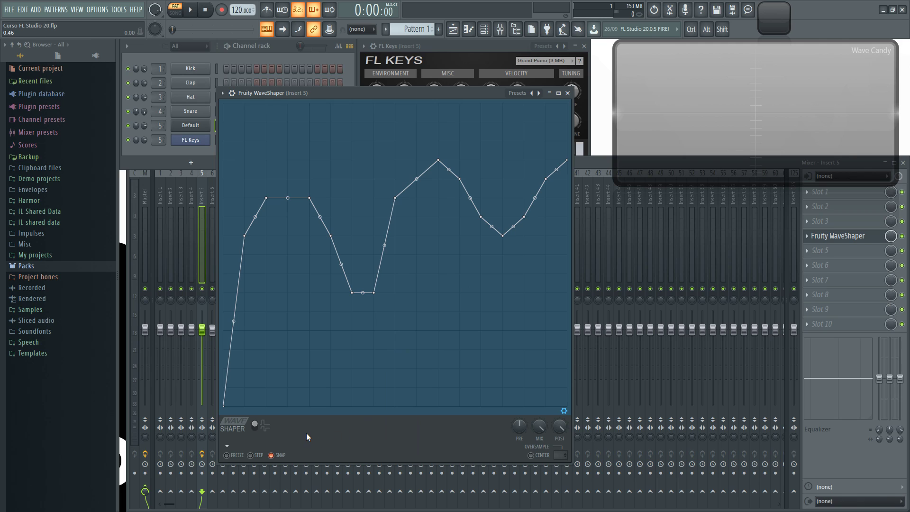
Move points near the curve's middle with grid snapping switched off, and delete the two neighbouring points there.
click(273, 455)
drag(369, 318, 402, 287)
right_click(394, 198)
click(414, 211)
drag(419, 309, 426, 285)
right_click(373, 292)
click(390, 306)
drag(439, 274, 417, 261)
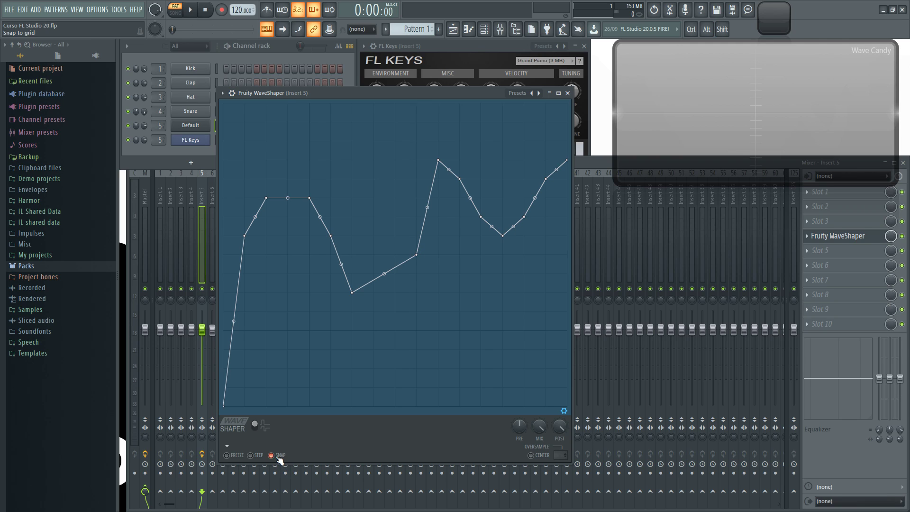
Toggle Freeze on and off, and draw a smooth wavy curve freehand across the graph with step on and snap off.
click(236, 456)
click(229, 455)
click(259, 455)
click(271, 456)
mouse_move(230, 400)
mouse_down()
mouse_move(263, 243)
mouse_move(341, 295)
mouse_move(385, 219)
mouse_move(402, 239)
mouse_up()
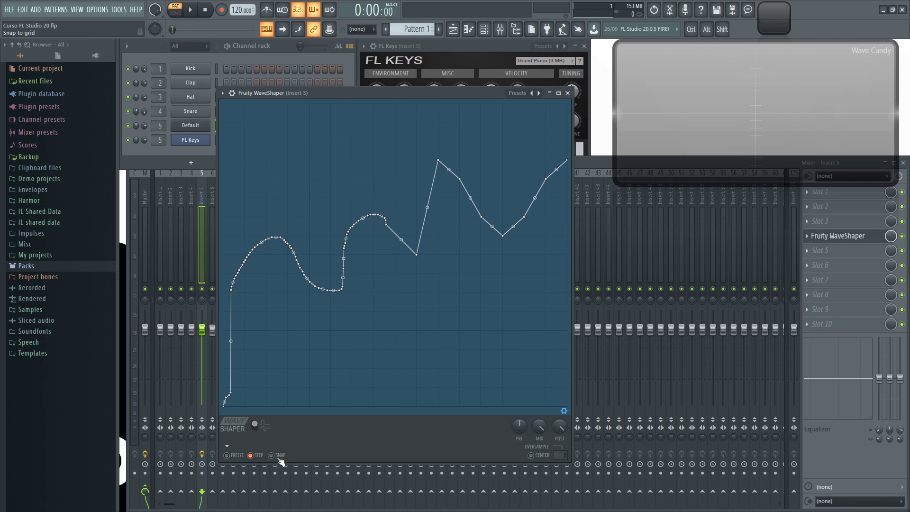
mouse_move(244, 335)
mouse_down()
mouse_move(328, 287)
mouse_move(416, 189)
mouse_move(554, 148)
mouse_move(567, 160)
mouse_up()
mouse_move(229, 394)
mouse_down()
mouse_move(273, 281)
mouse_move(317, 344)
mouse_move(338, 294)
mouse_move(410, 300)
mouse_move(430, 237)
mouse_move(496, 254)
mouse_move(529, 193)
mouse_move(567, 160)
mouse_up()
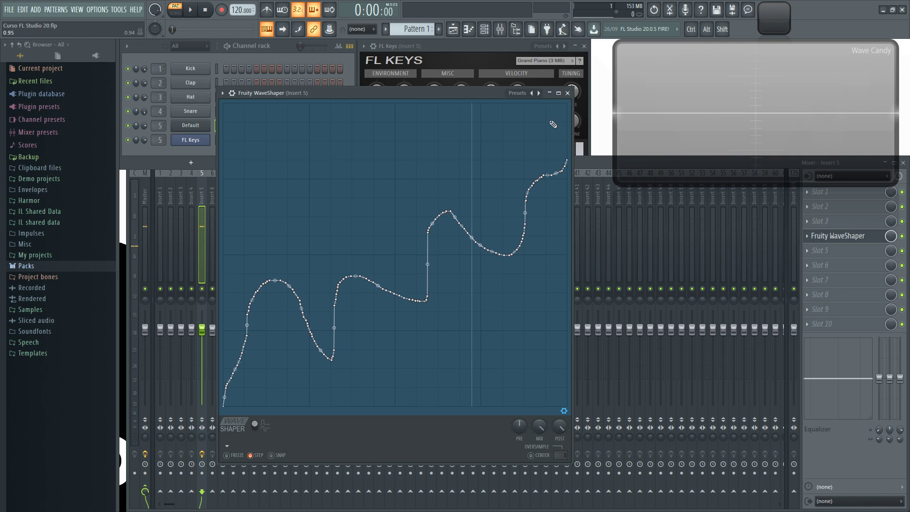
Load the Default preset and play a note through a soft-clip bend shaped at the curve's upper end.
click(538, 94)
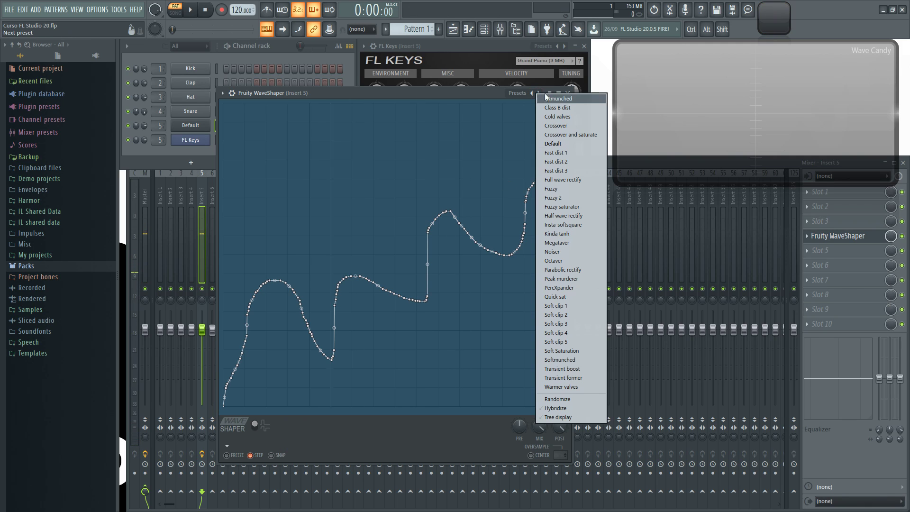
click(564, 144)
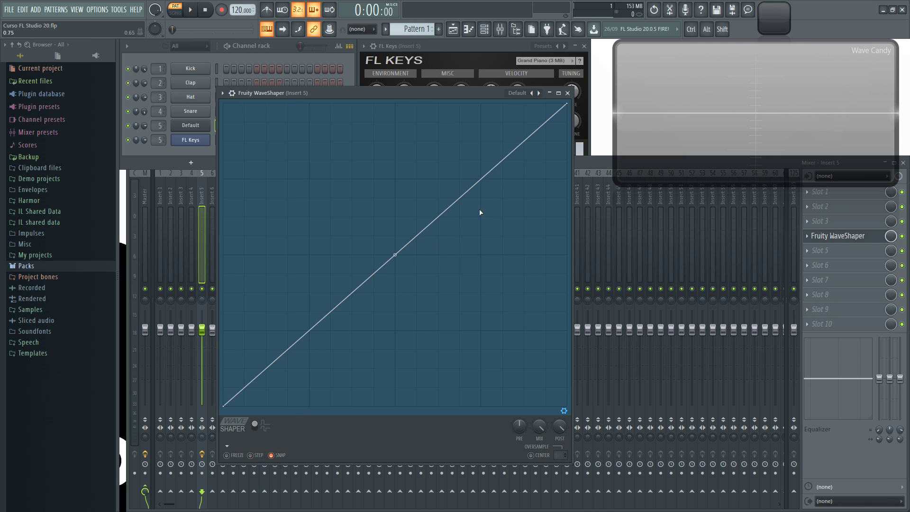
drag(483, 179, 473, 176)
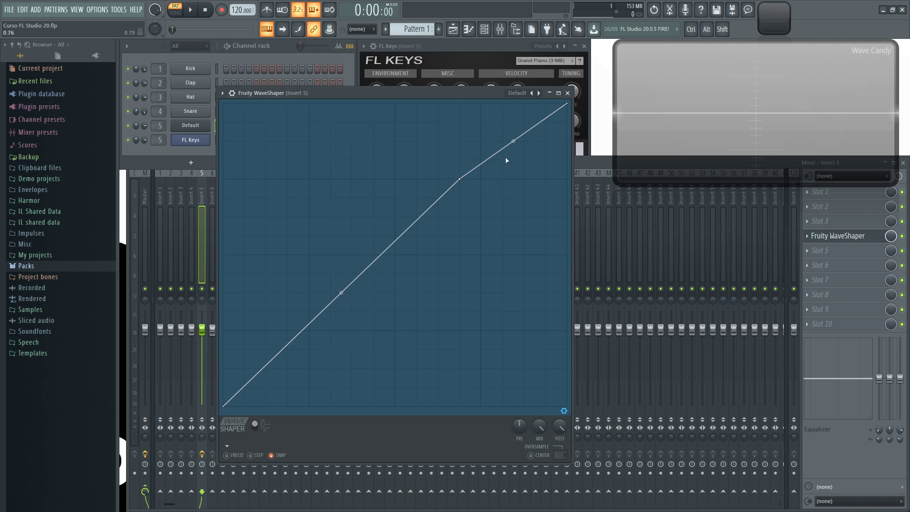
drag(568, 110, 573, 137)
drag(519, 163, 519, 157)
key(z)
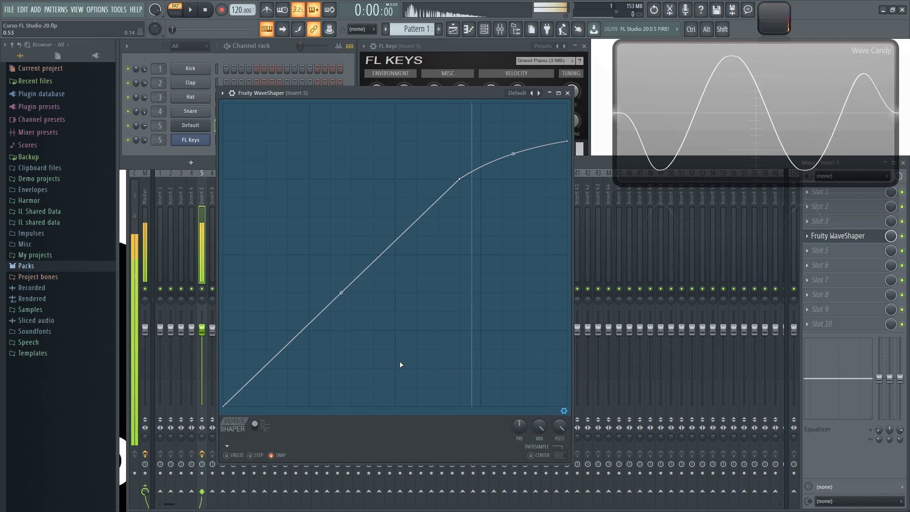
Switch the curve to bipolar mode and shape a zigzag of peaks and valleys in its positive half.
click(263, 428)
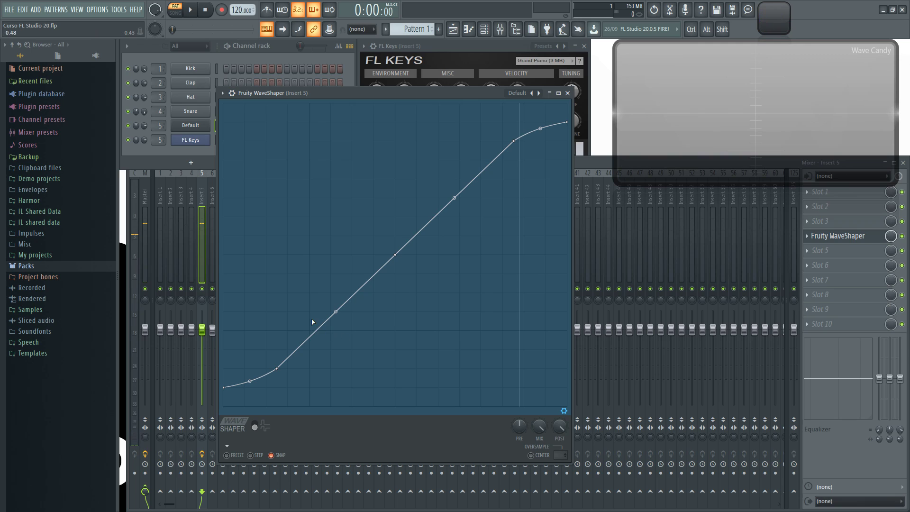
click(438, 235)
drag(438, 236, 516, 200)
click(473, 221)
drag(521, 146, 529, 122)
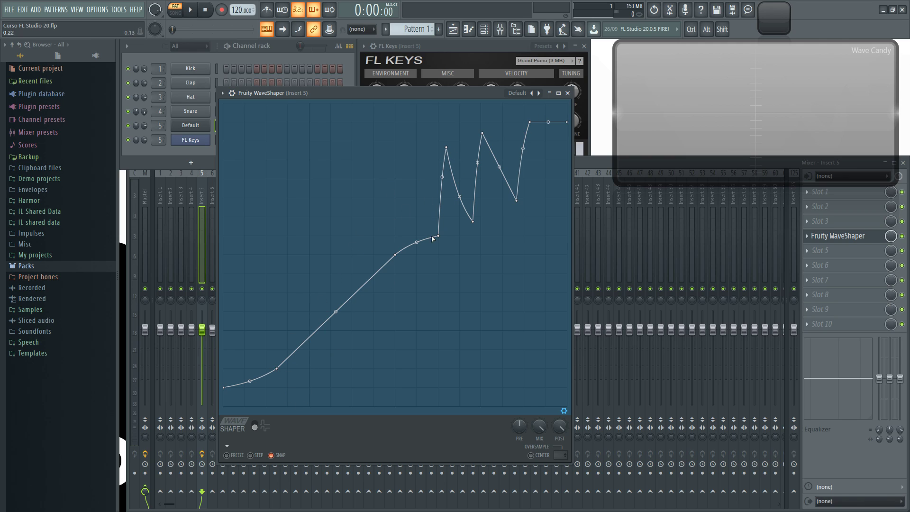
drag(534, 127, 536, 139)
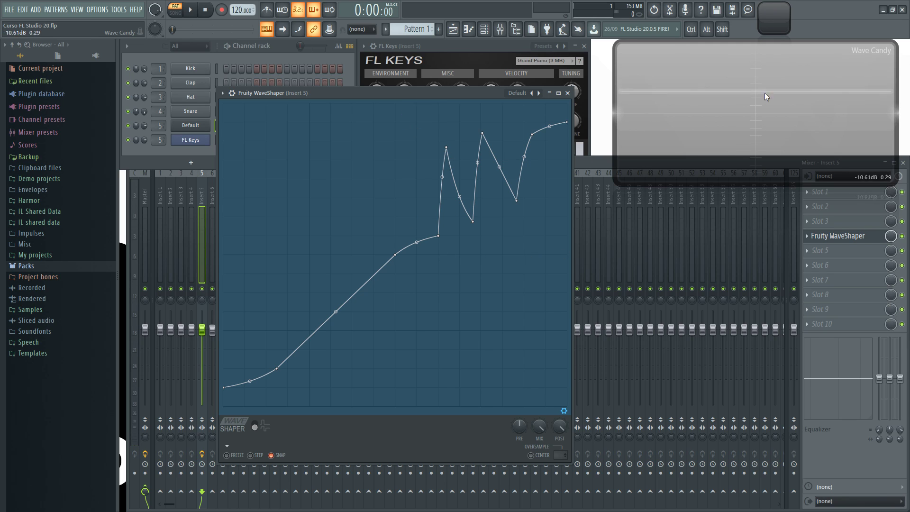
click(580, 148)
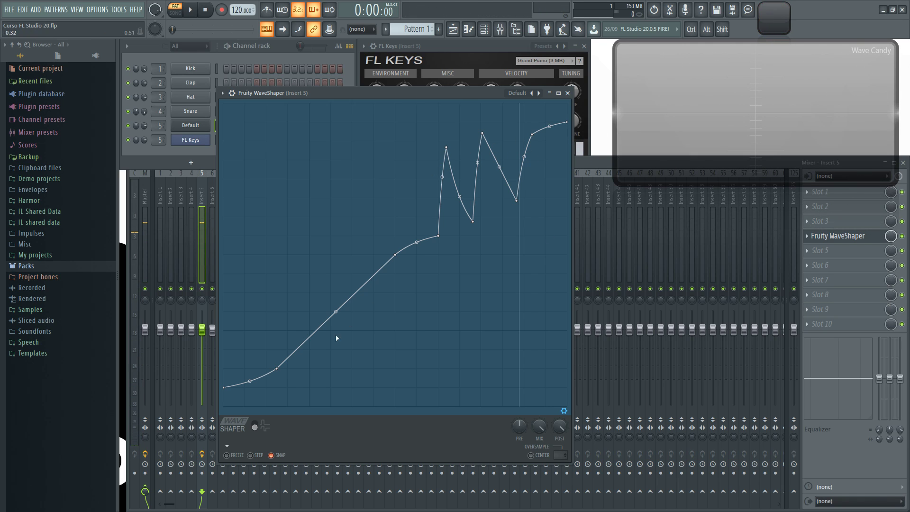
Straighten the curve's negative half by lowering its start point to the minimum and deleting the bend point.
drag(223, 387, 225, 406)
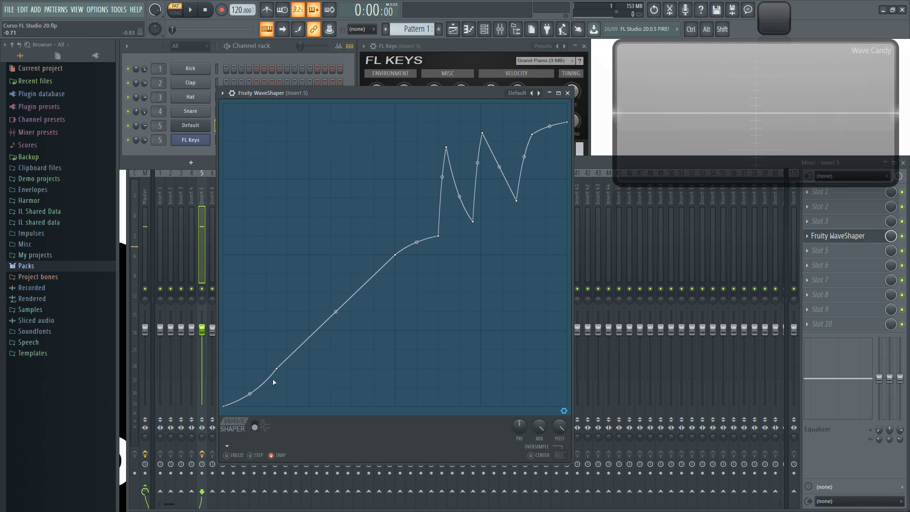
right_click(278, 368)
click(305, 345)
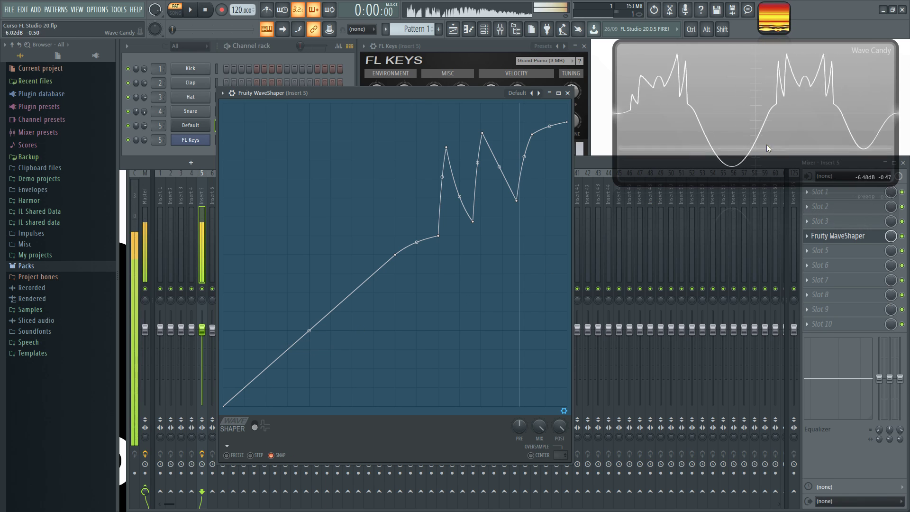
Compare centring on and off while playing a note through the asymmetric bipolar curve.
click(531, 456)
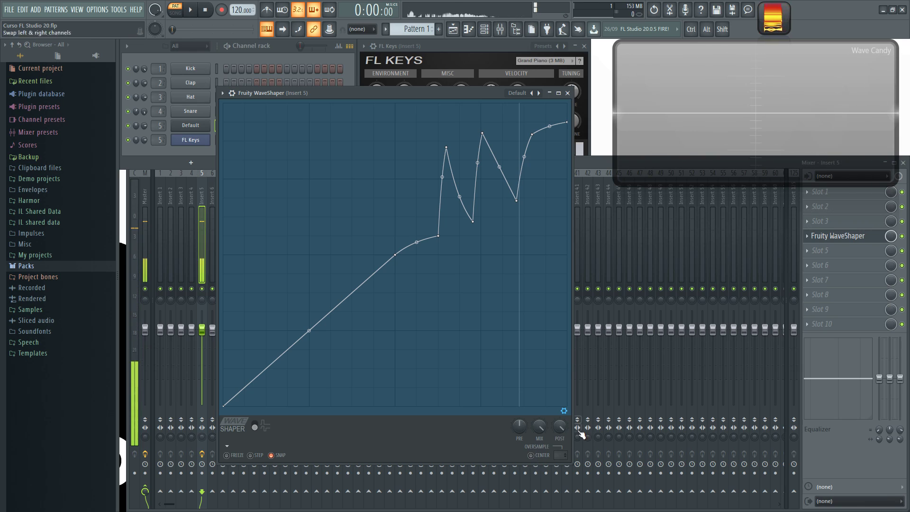
click(531, 455)
click(531, 456)
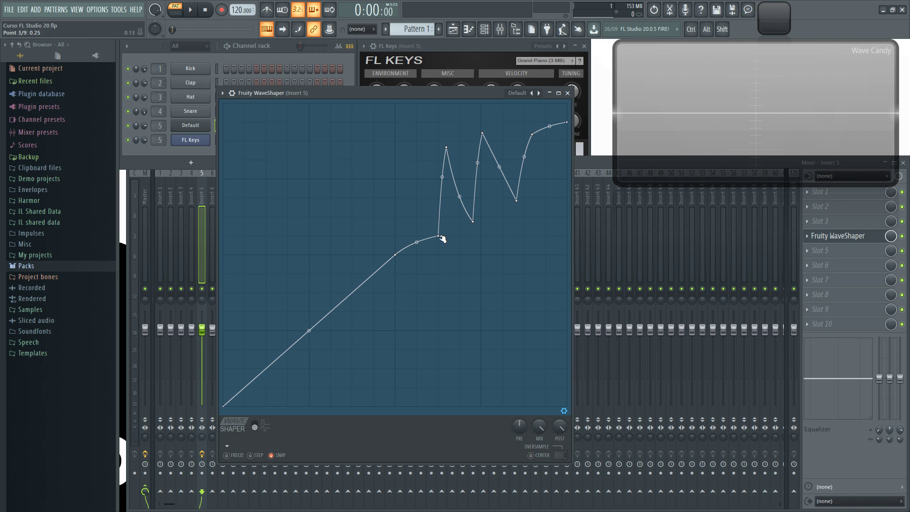
Switch to unipolar mode and back to bipolar to mirror the positive zigzag into the negative half.
click(253, 427)
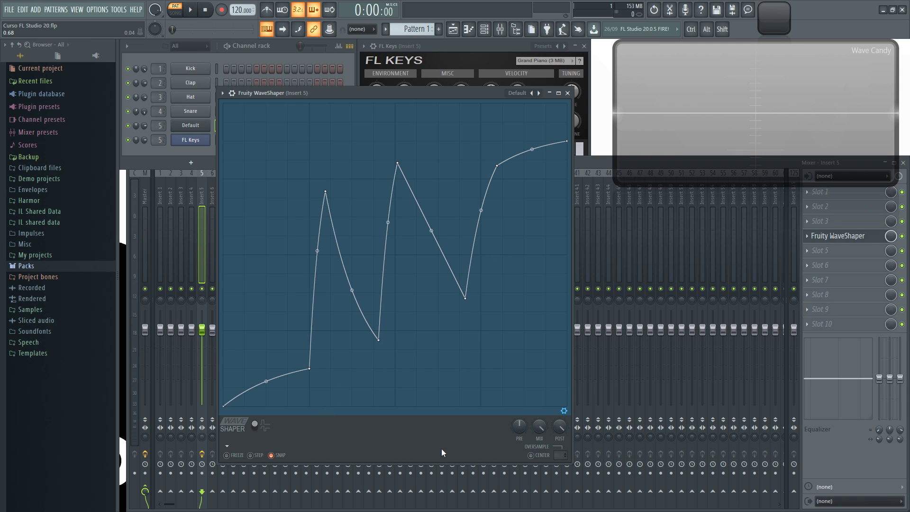
click(263, 428)
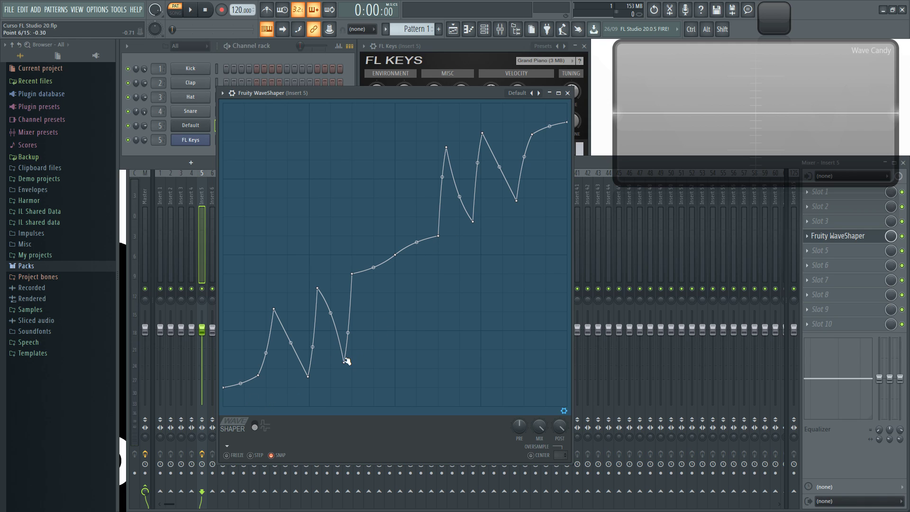
Add a deep valley in the curve's positive half, delete the point before its first peak, and move that peak to 0.75 height.
drag(473, 221, 475, 361)
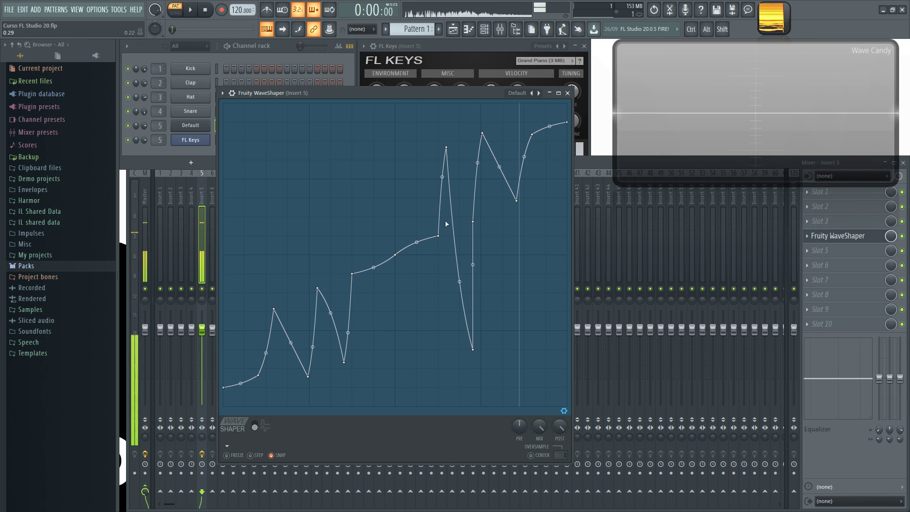
right_click(438, 236)
click(450, 246)
drag(445, 147, 426, 144)
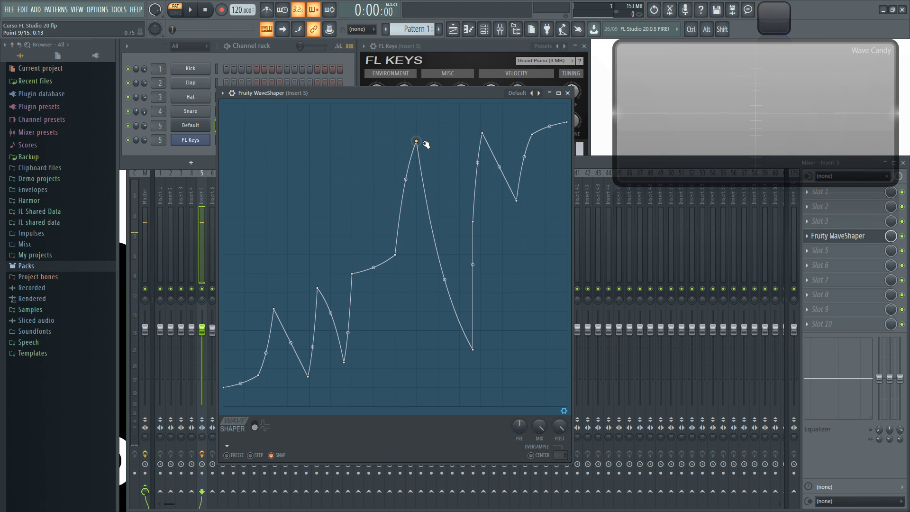
Shift the remaining positive-half peaks and valleys lower and closer to the curve's end, and play a note through the result.
drag(473, 219, 478, 223)
drag(483, 134, 528, 207)
drag(532, 134, 553, 158)
drag(493, 173, 508, 178)
drag(477, 226, 485, 227)
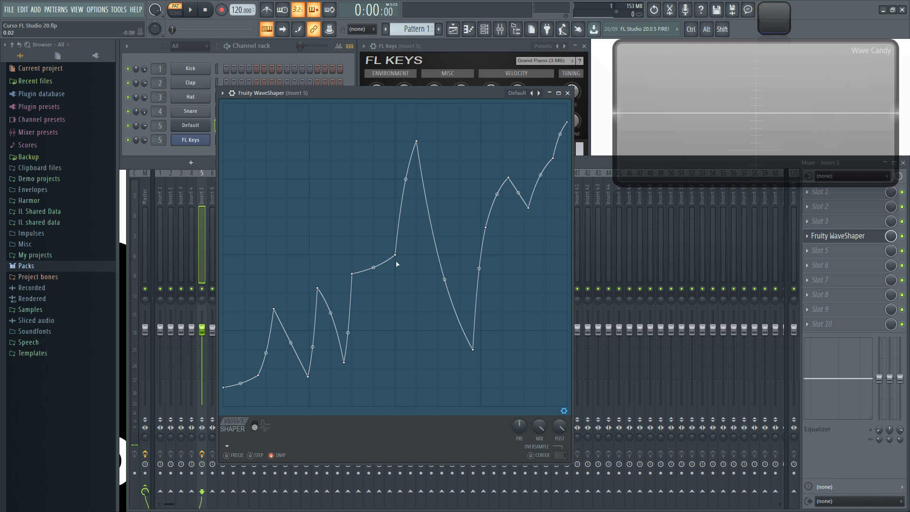
key(z)
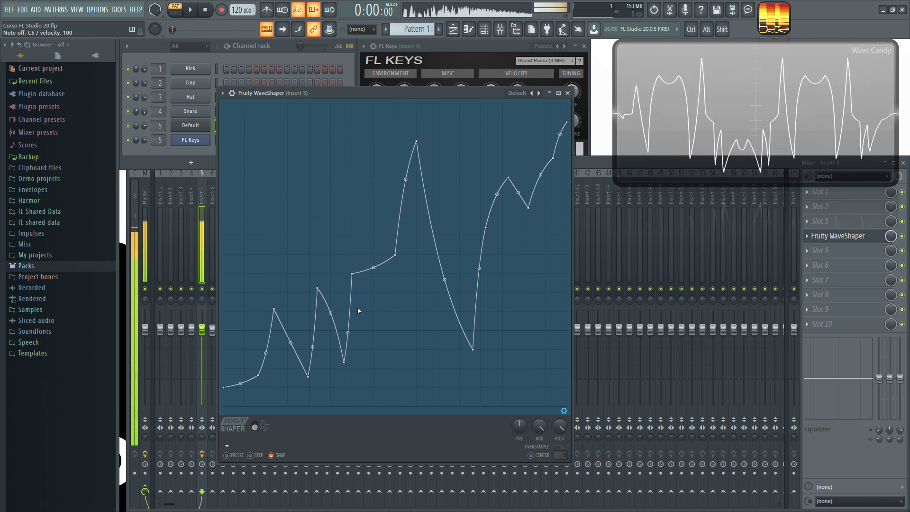
Load the Bitmunched preset, play a note through it, and advance through the following presets to Crossover.
right_click(538, 93)
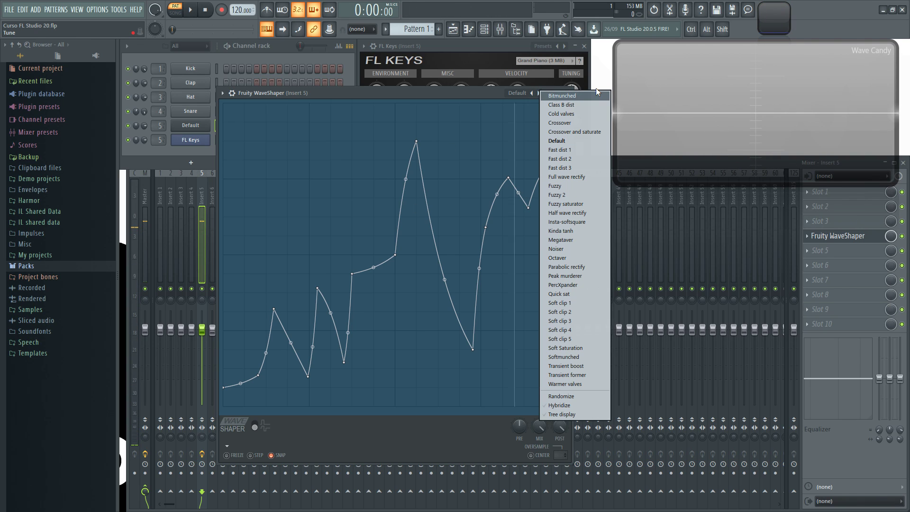
click(574, 96)
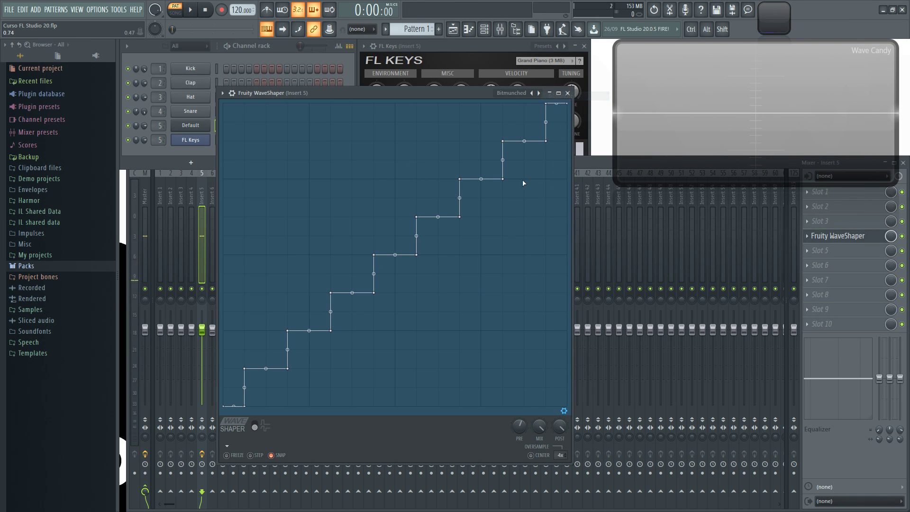
key(z)
click(540, 92)
click(540, 93)
click(539, 93)
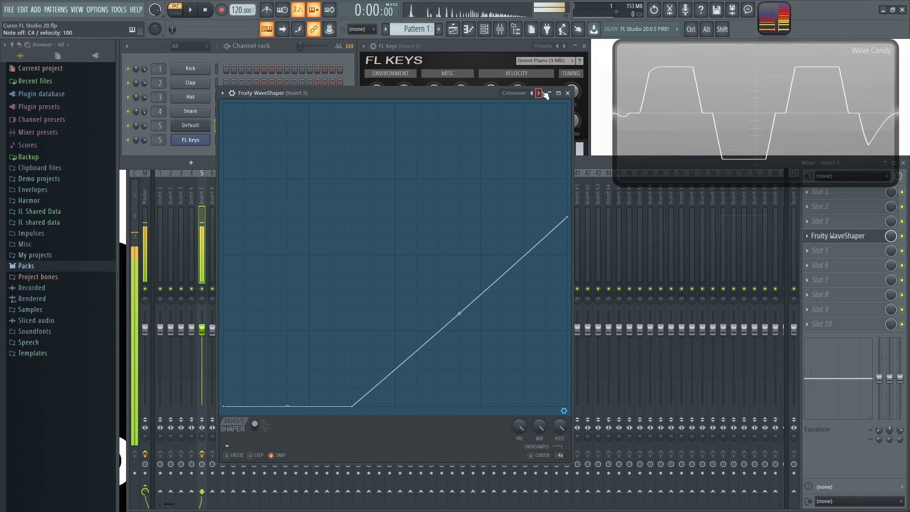
Load the Parabolic rectify preset, advance through the presets to PercXpander, and play a note through it.
right_click(541, 93)
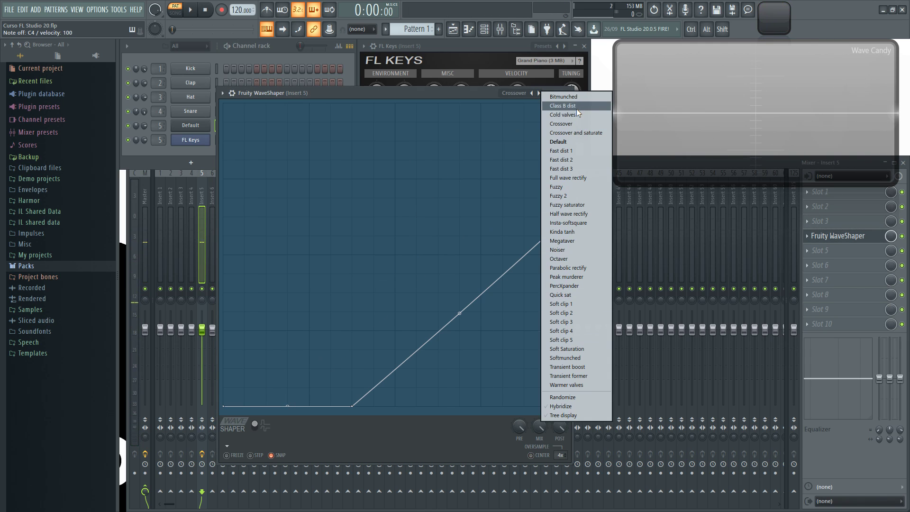
click(521, 99)
right_click(537, 93)
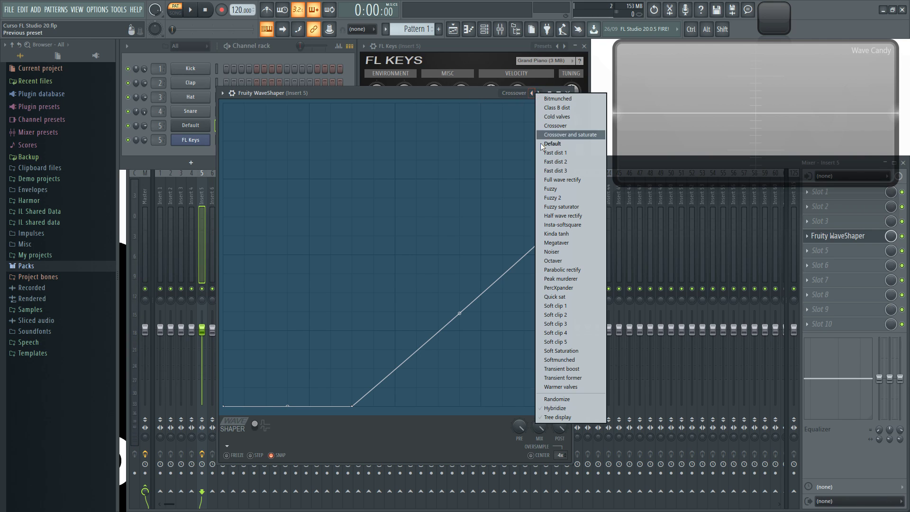
click(558, 277)
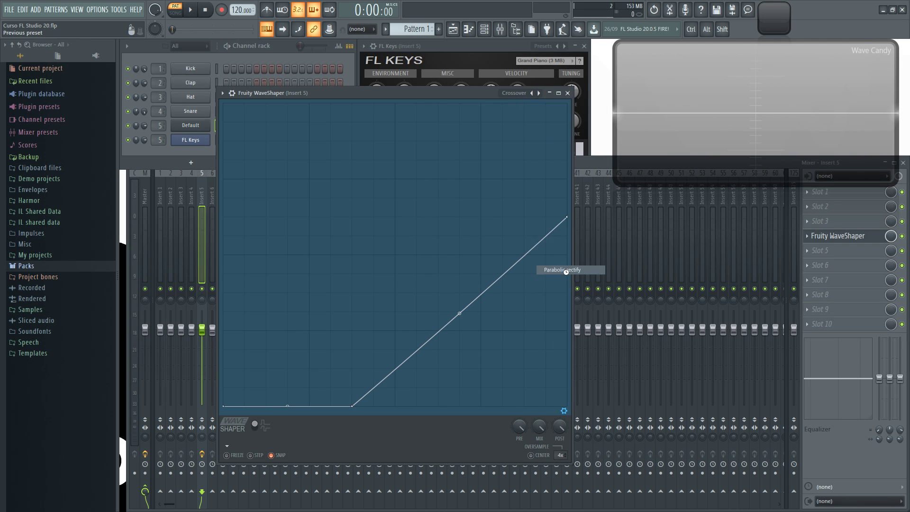
click(538, 93)
click(538, 93)
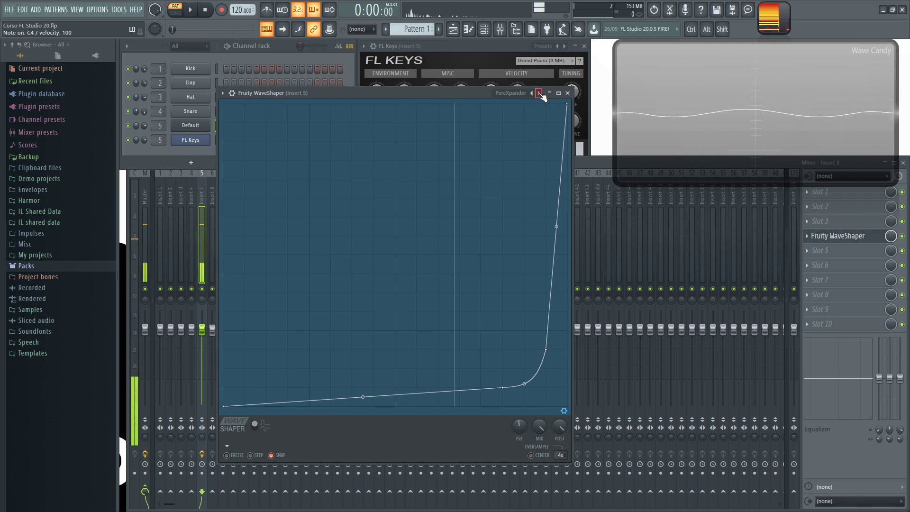
Advance through the presets from PercXpander to Soft clip 2.
click(539, 93)
click(538, 93)
click(539, 93)
Bring the Channel rack forward to view the FL Keys notes, return to Fruity WaveShaper, and shift its window slightly.
click(291, 44)
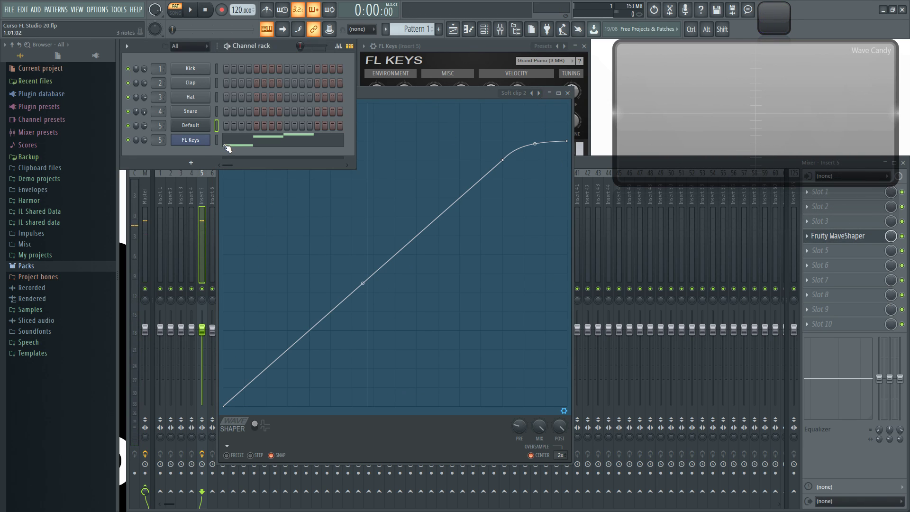
click(462, 92)
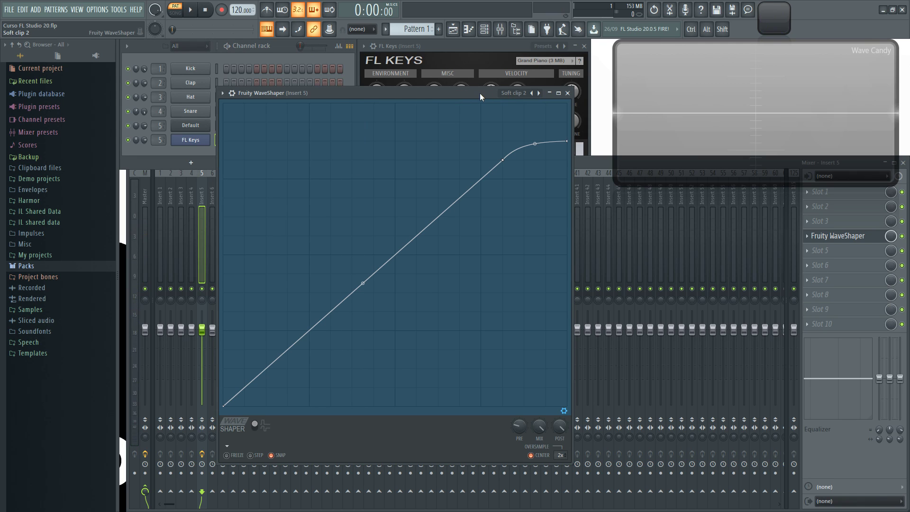
drag(482, 93, 479, 94)
Advance from Soft clip 2 through the remaining soft clip and saturation presets to Softmunched while playing notes.
click(534, 95)
click(535, 95)
click(535, 94)
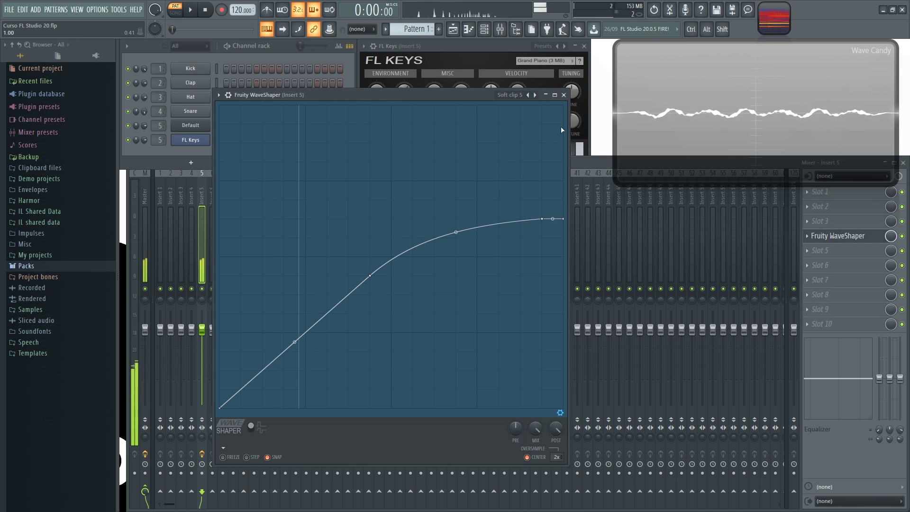
click(535, 94)
click(535, 95)
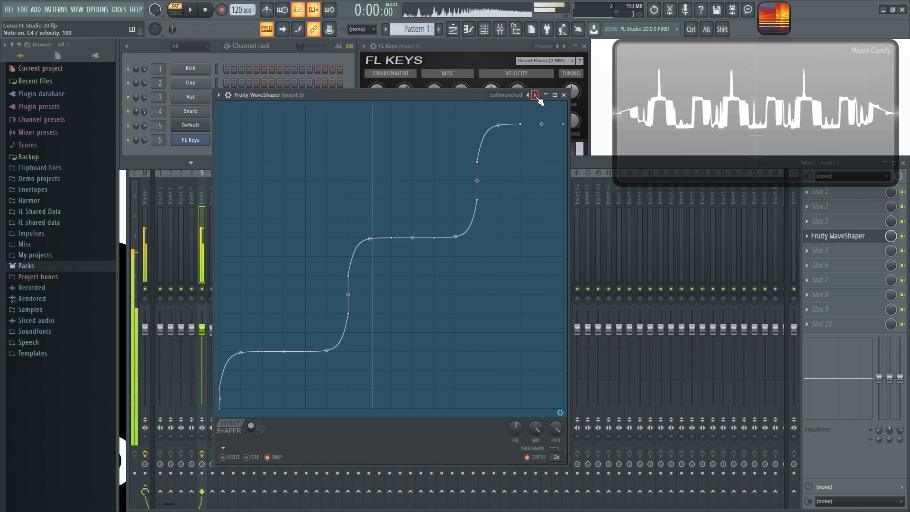
Advance through the transient presets and wrap around to Cold valves, playing notes through each curve.
click(535, 94)
click(535, 94)
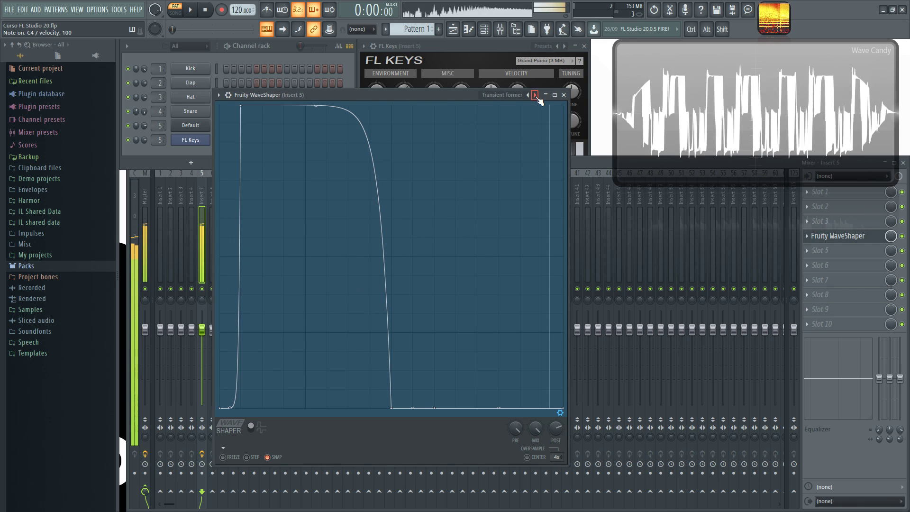
click(535, 95)
click(535, 95)
click(535, 95)
click(535, 95)
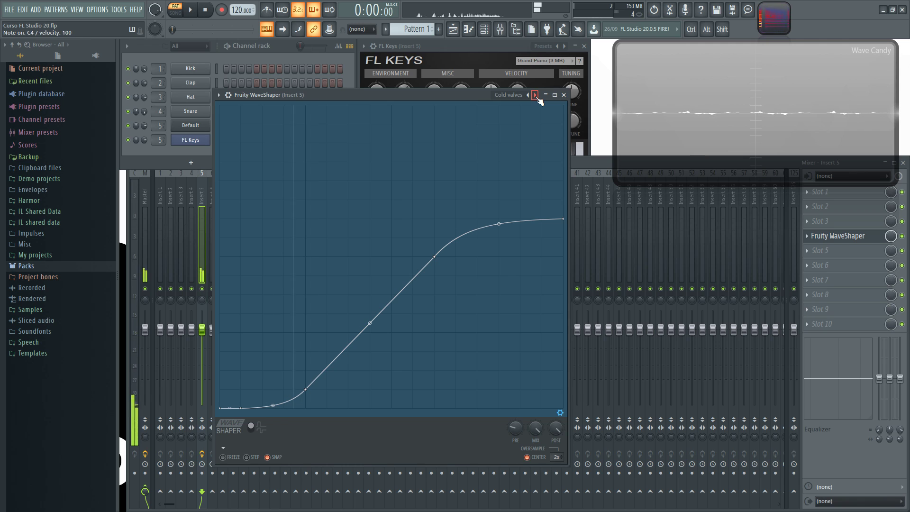
Advance from Cold valves through Crossover and Default to Fast dist 2 while playing notes.
click(534, 94)
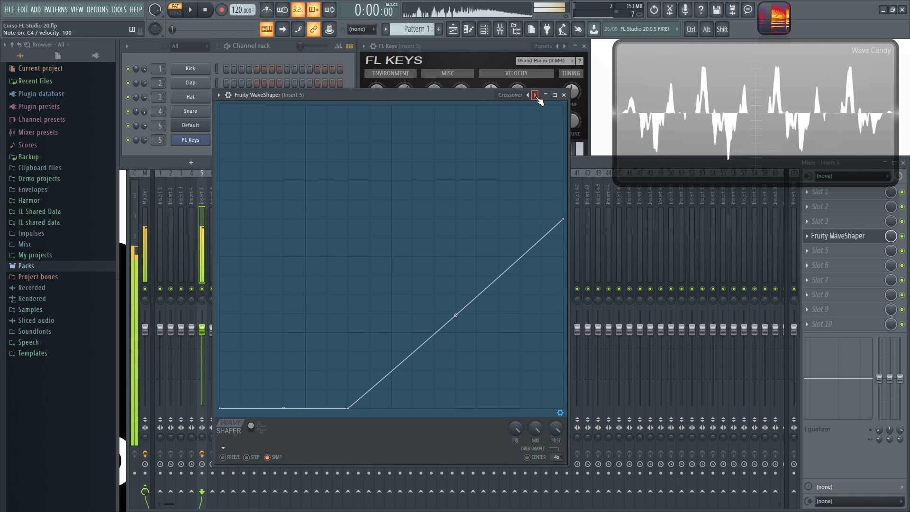
click(535, 95)
click(535, 95)
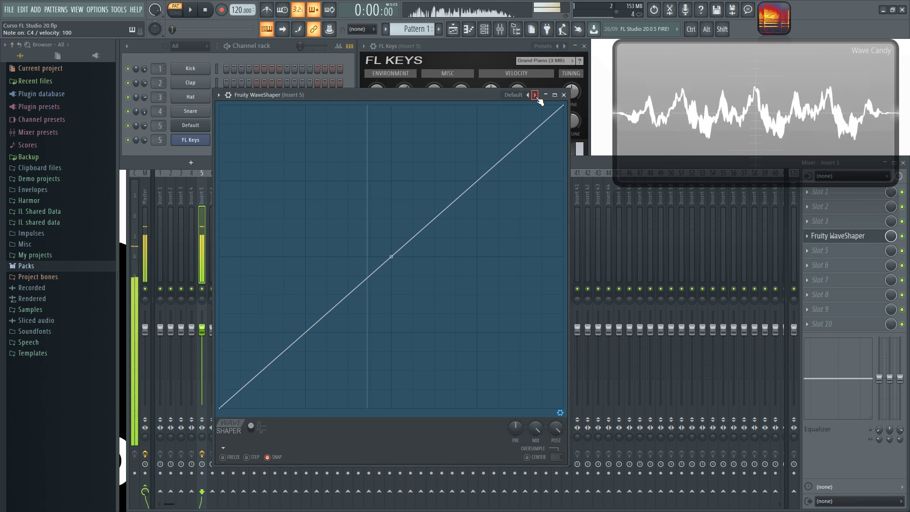
click(534, 94)
click(535, 95)
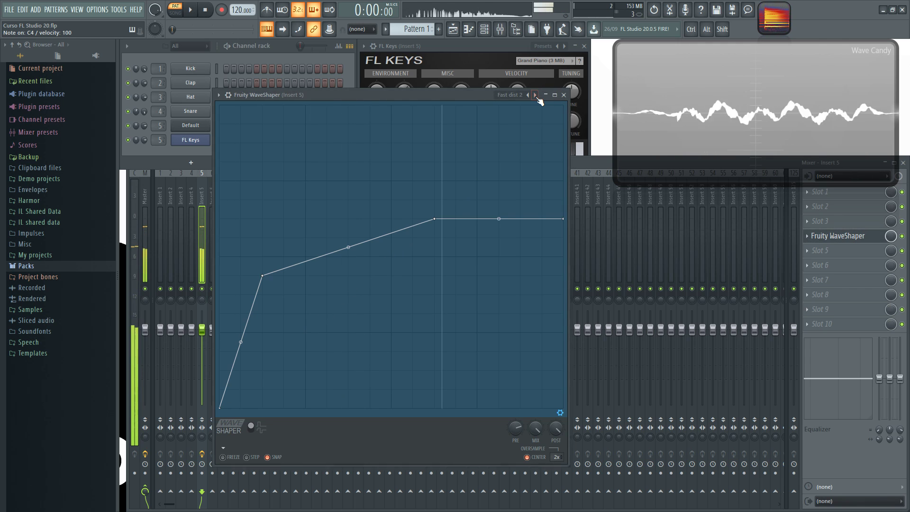
Load the PercXpander preset from the preset list and play notes through it.
right_click(535, 94)
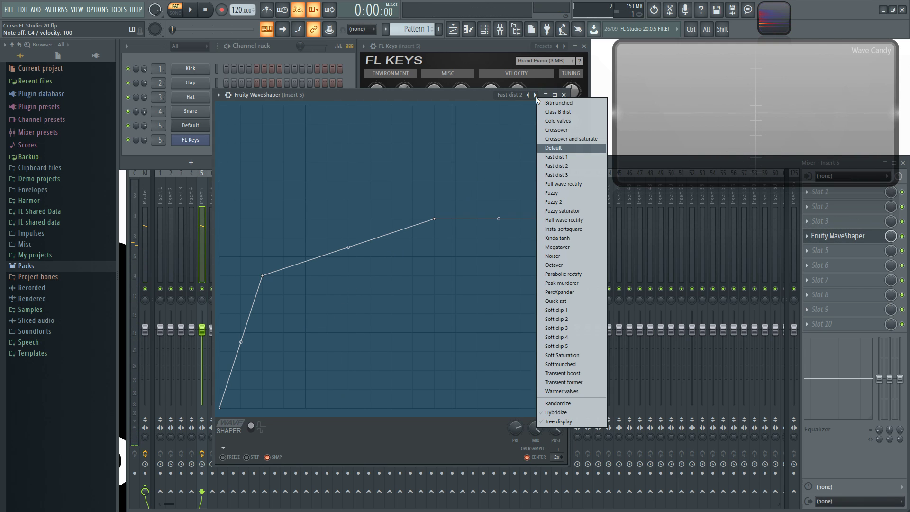
key(Escape)
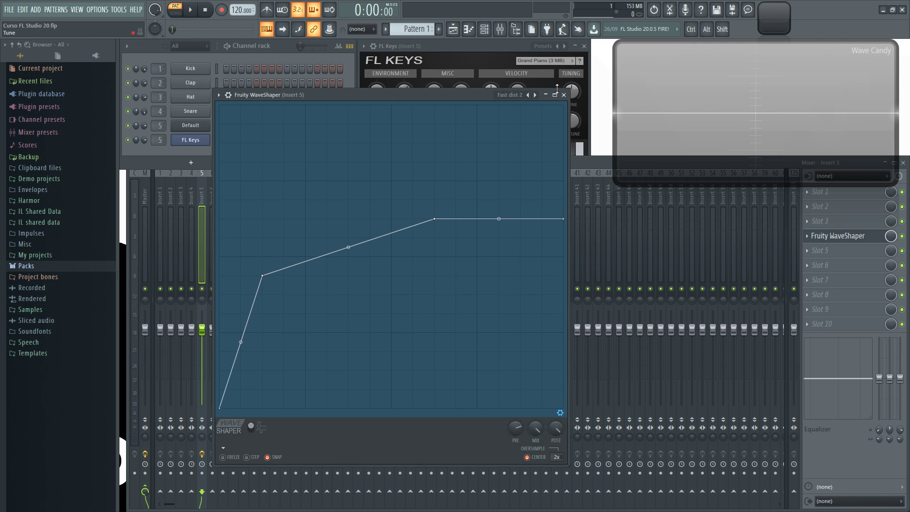
right_click(527, 95)
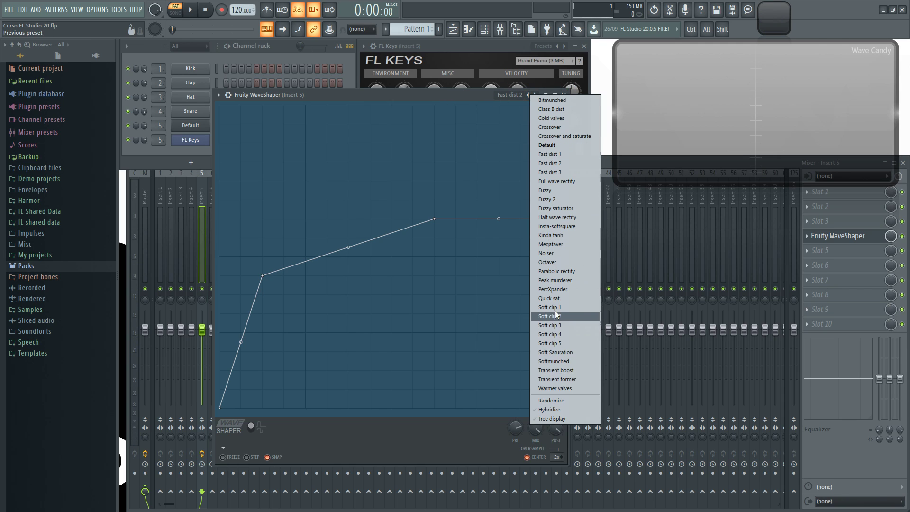
click(565, 287)
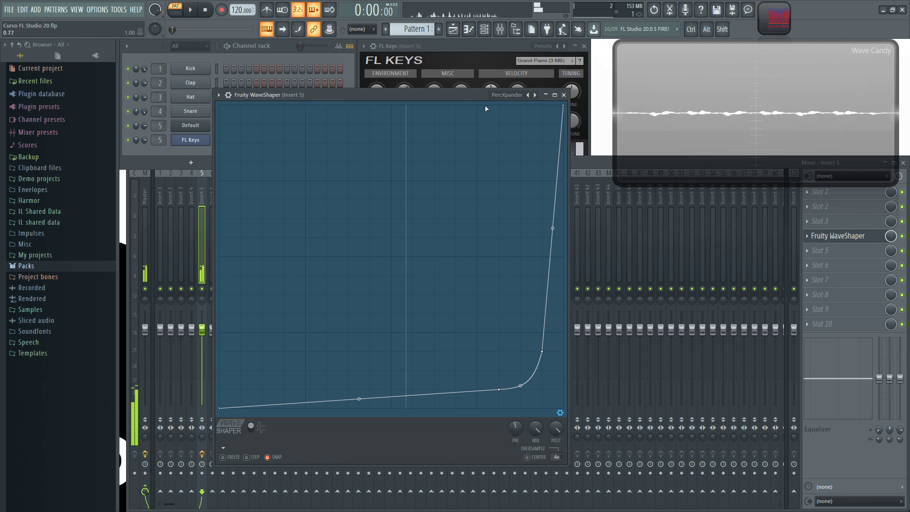